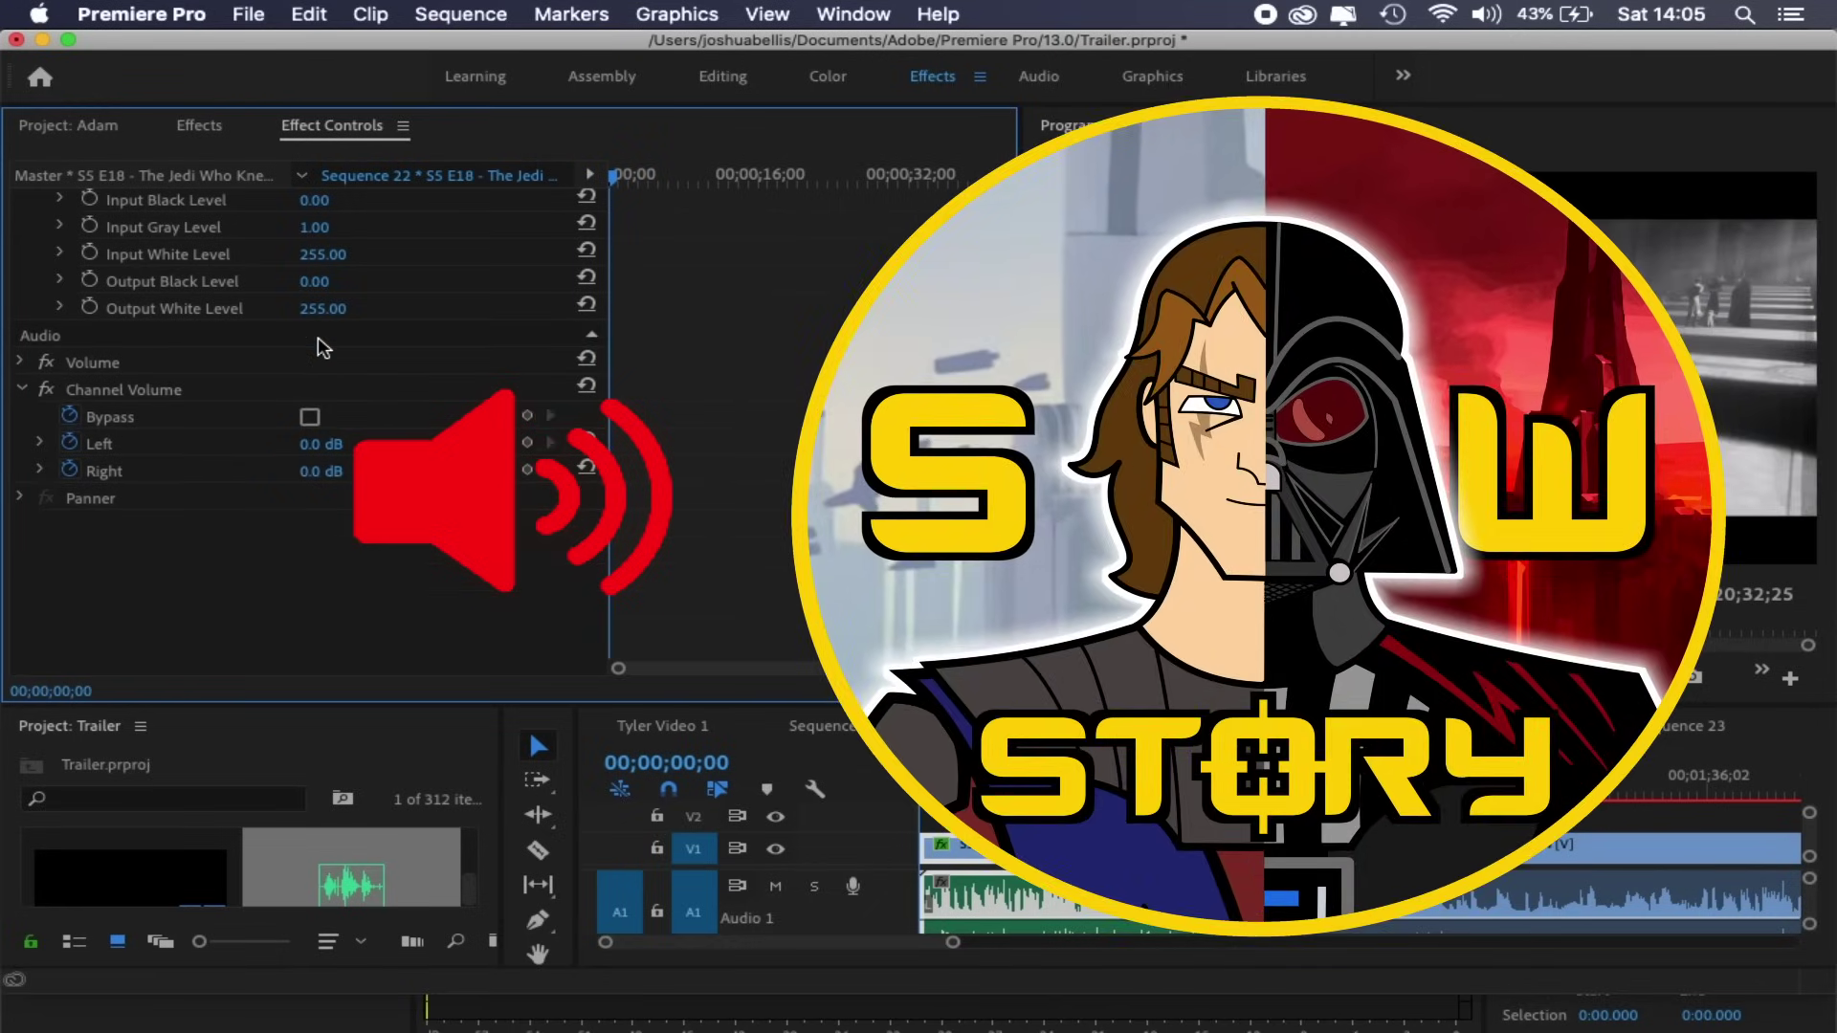
Restore the deleted Brightness & Contrast effect, deselect all clips and play Sequence 22
{"action": "key", "text": "super+z"}
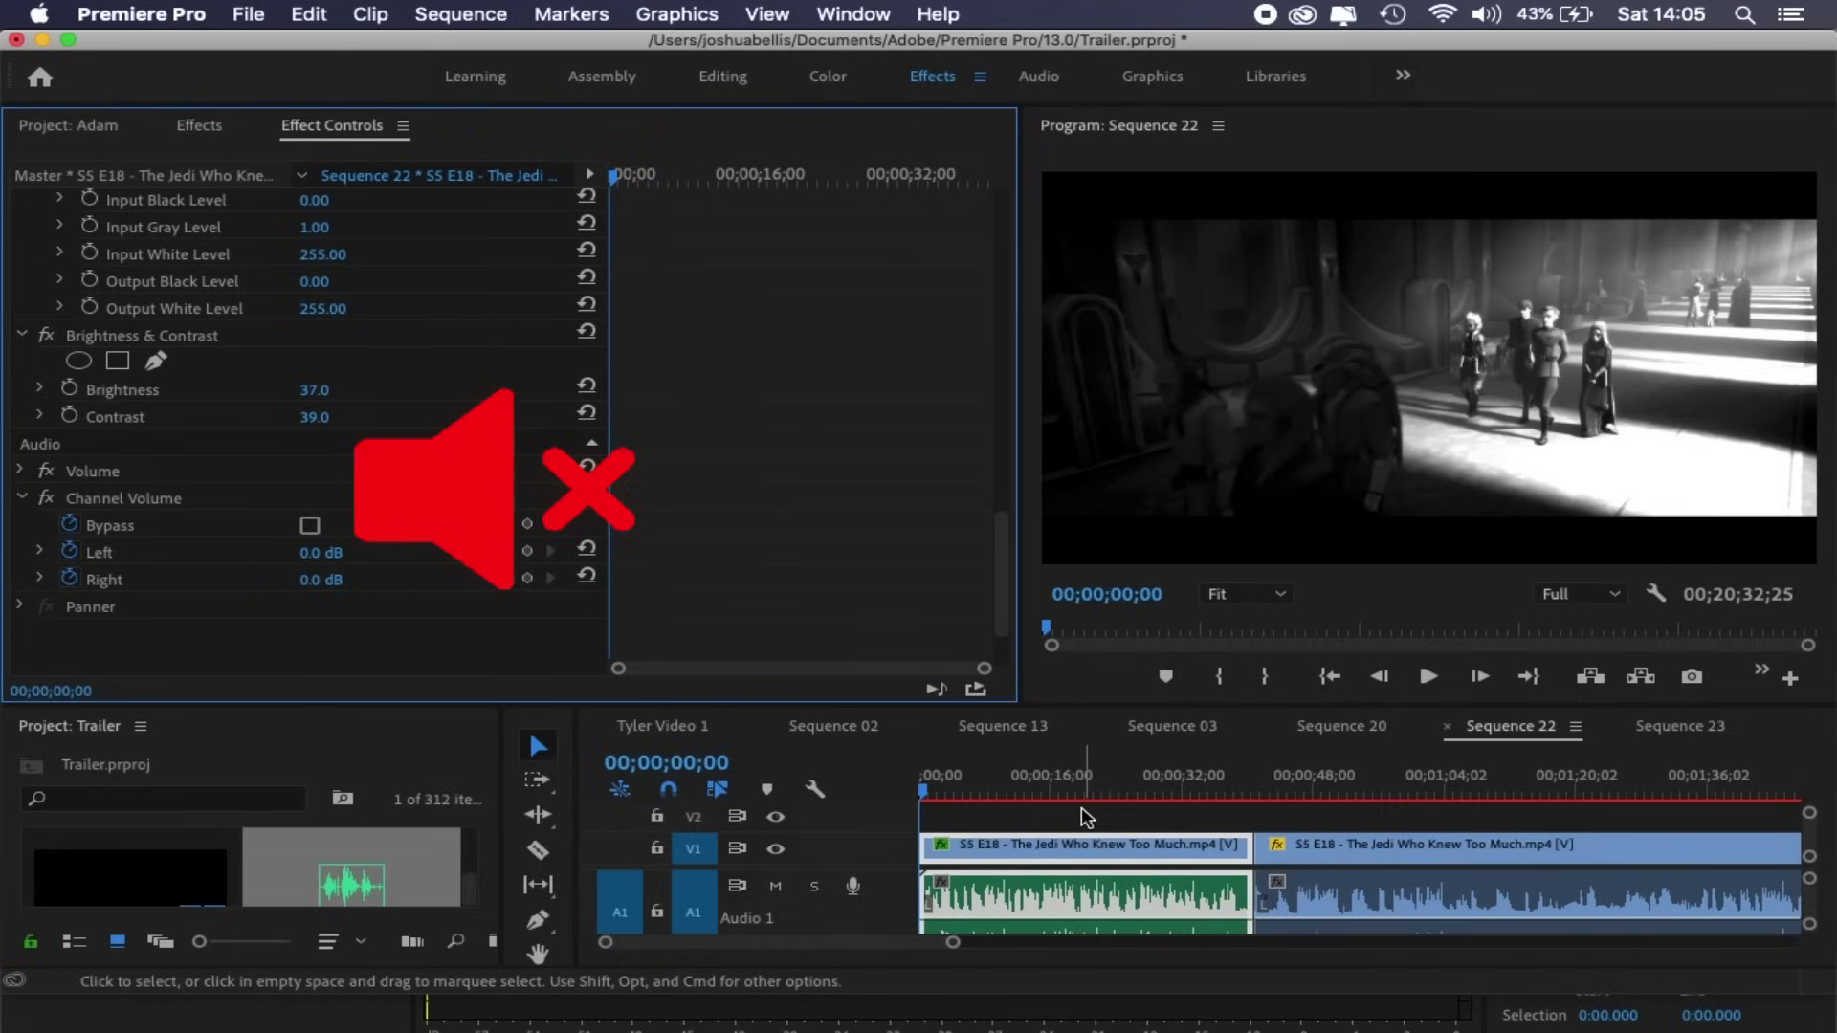
{"action": "left_click", "coordinate": [1072, 814]}
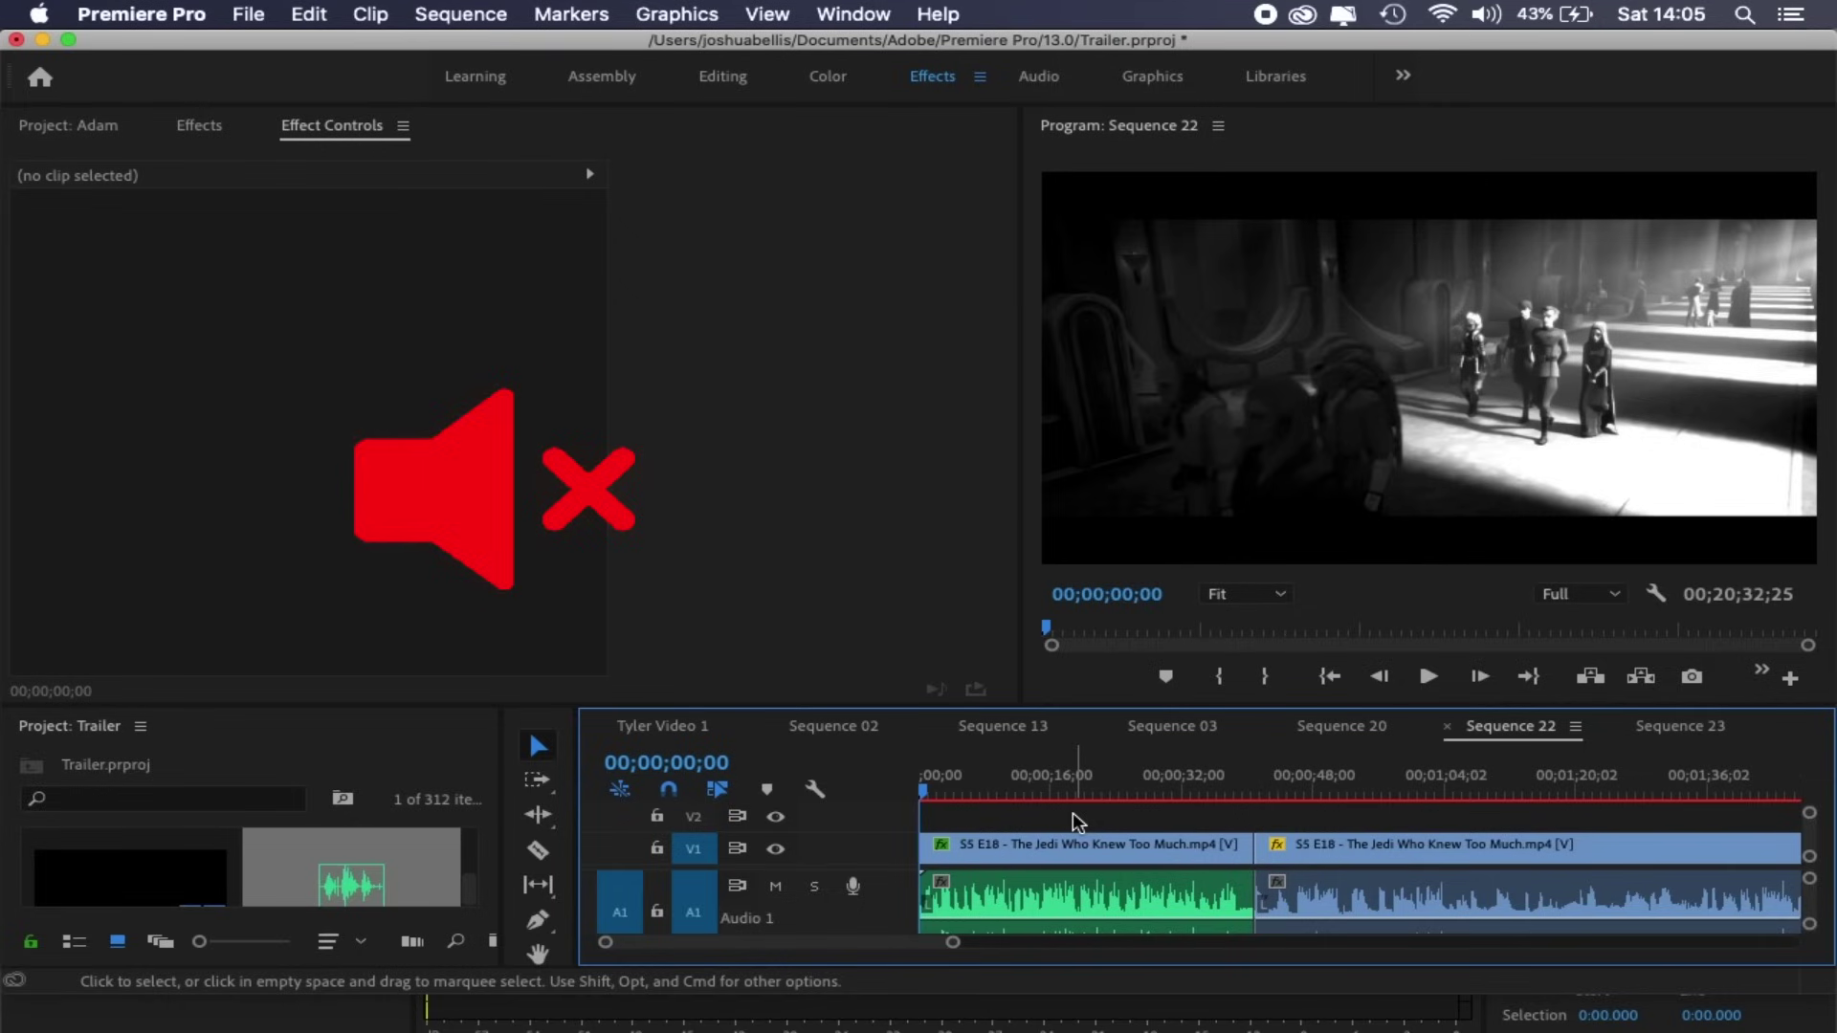
{"action": "key", "text": "space"}
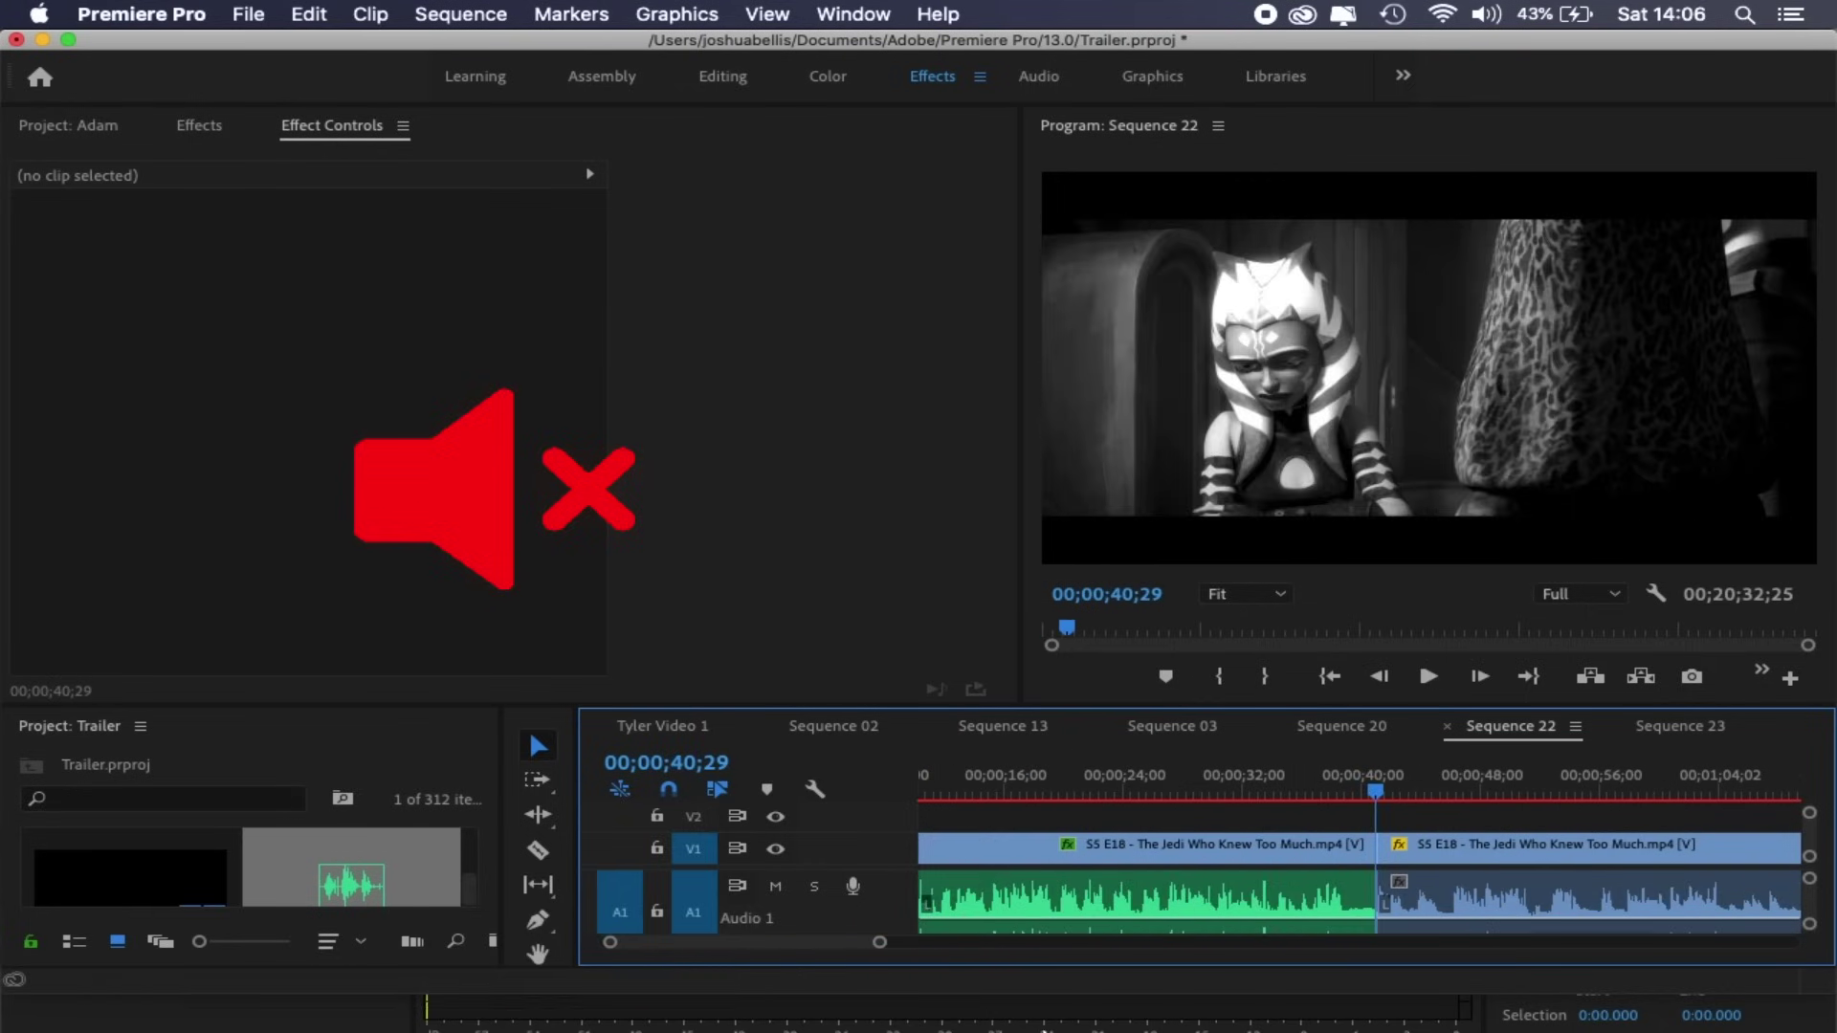
Drag the A1 dialogue clip's left edge back to the sequence start and return the playhead there
{"action": "mouse_move", "coordinate": [729, 1009]}
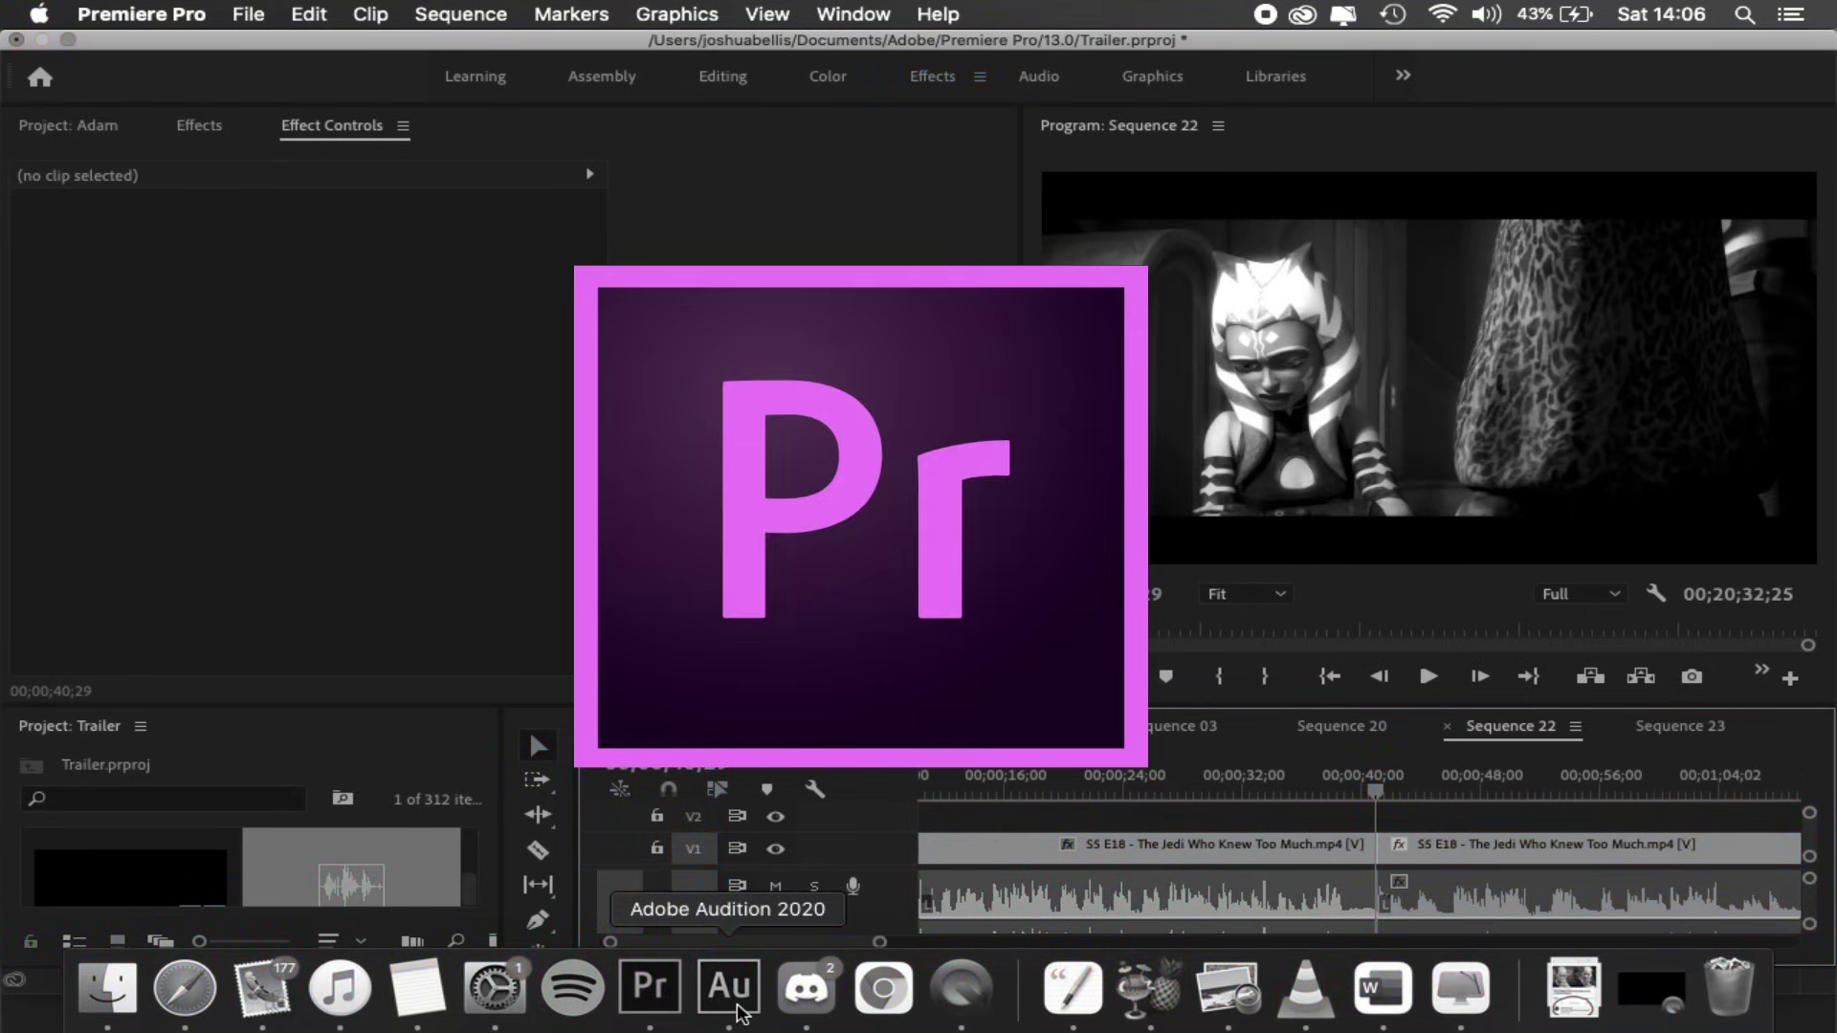
{"action": "left_click", "coordinate": [732, 995]}
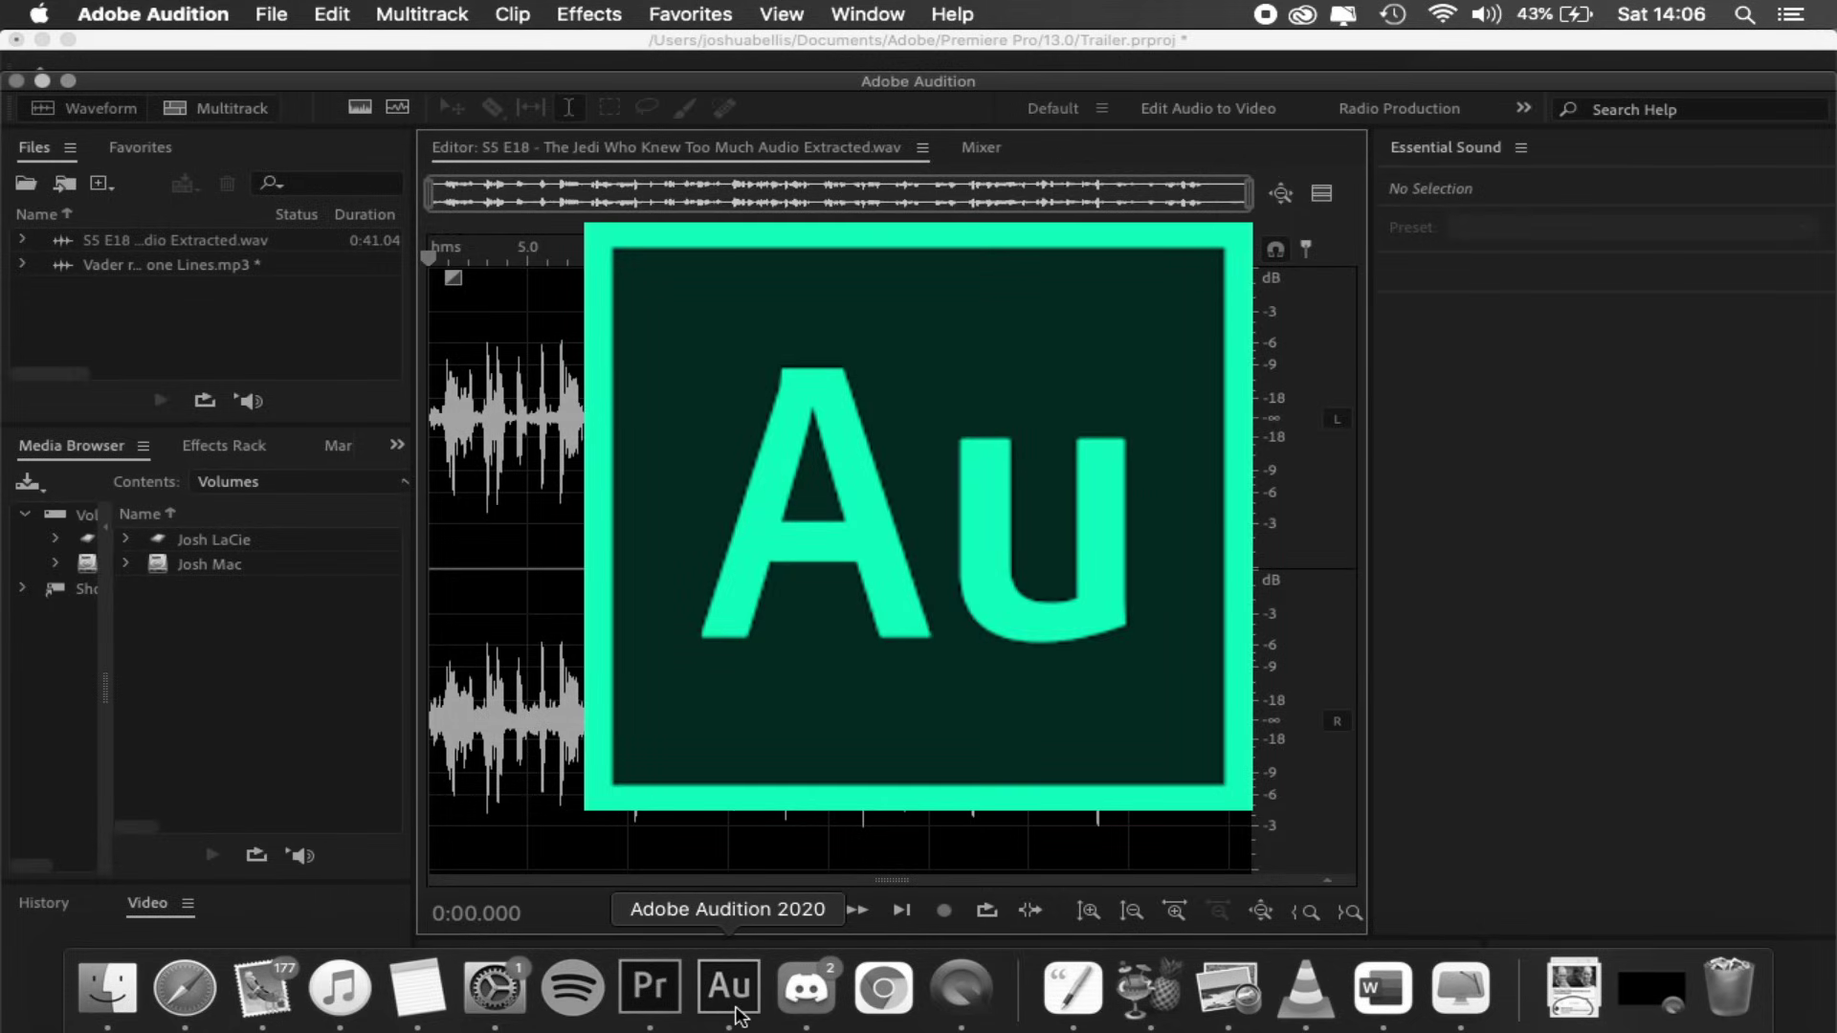
{"action": "left_click", "coordinate": [650, 987]}
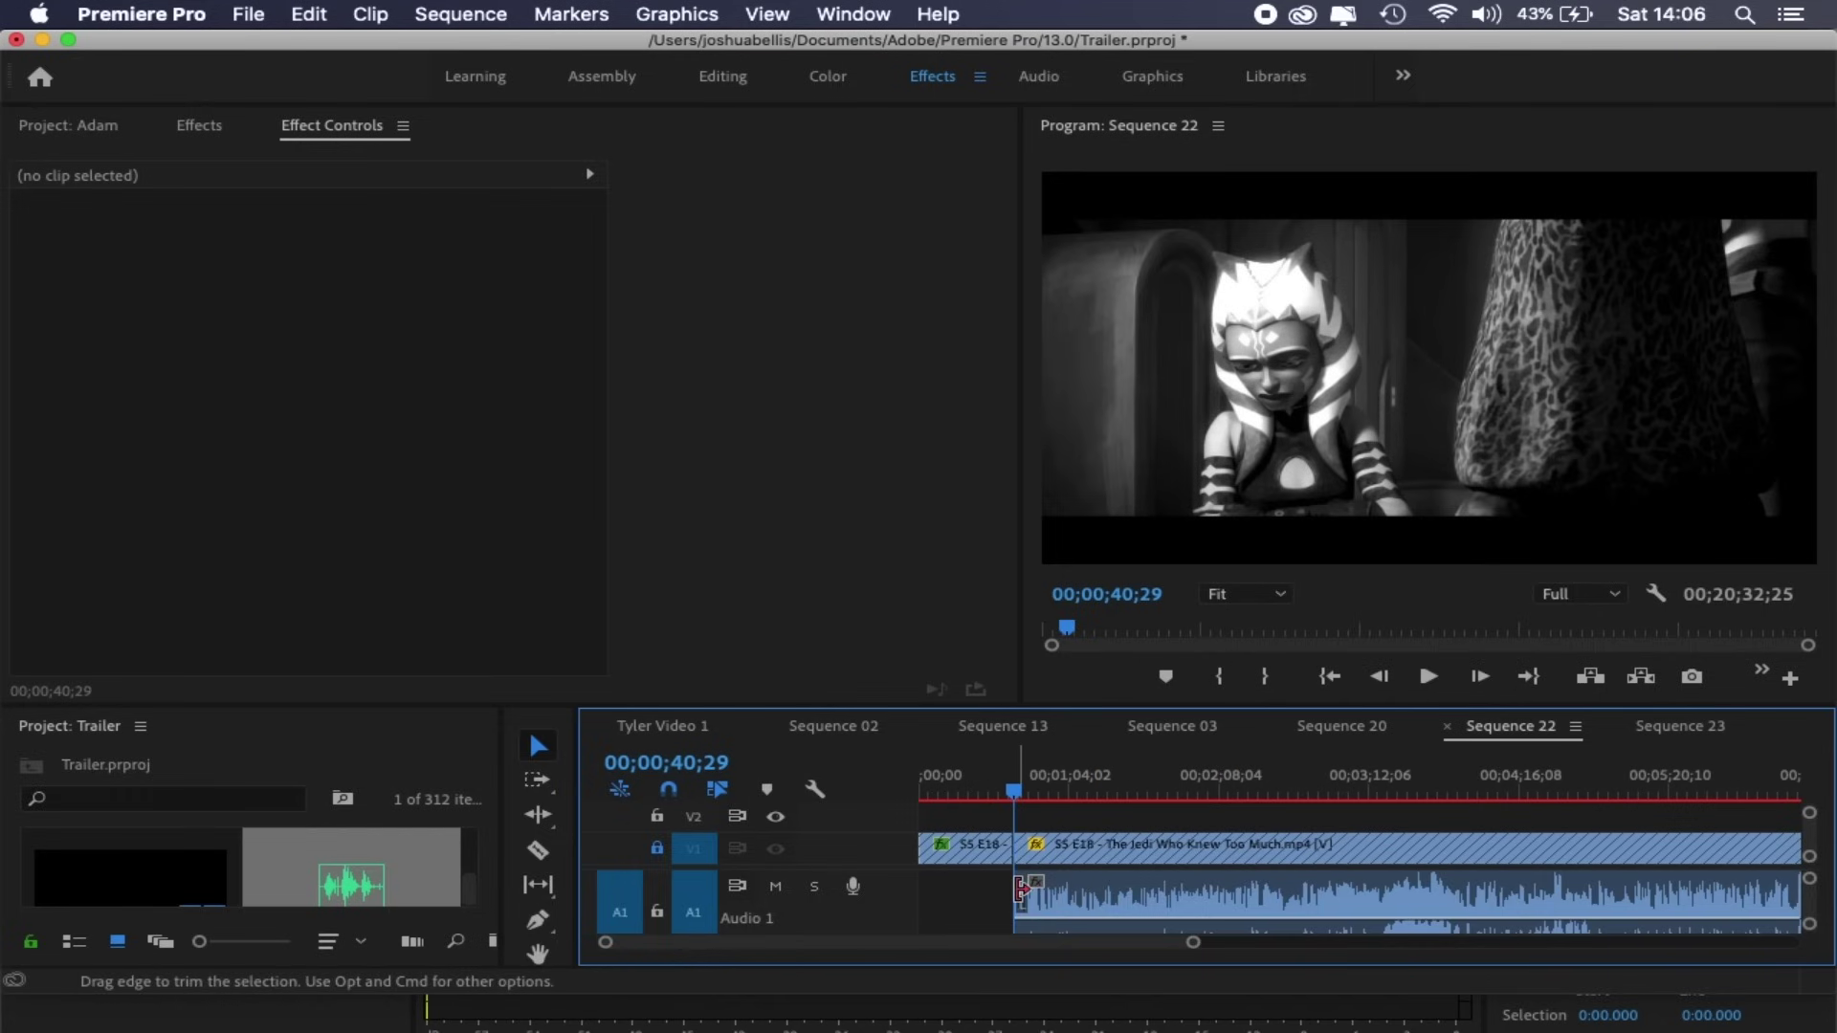
{"action": "left_click_drag", "start_coordinate": [1020, 890], "coordinate": [921, 892]}
{"action": "key", "text": "Home"}
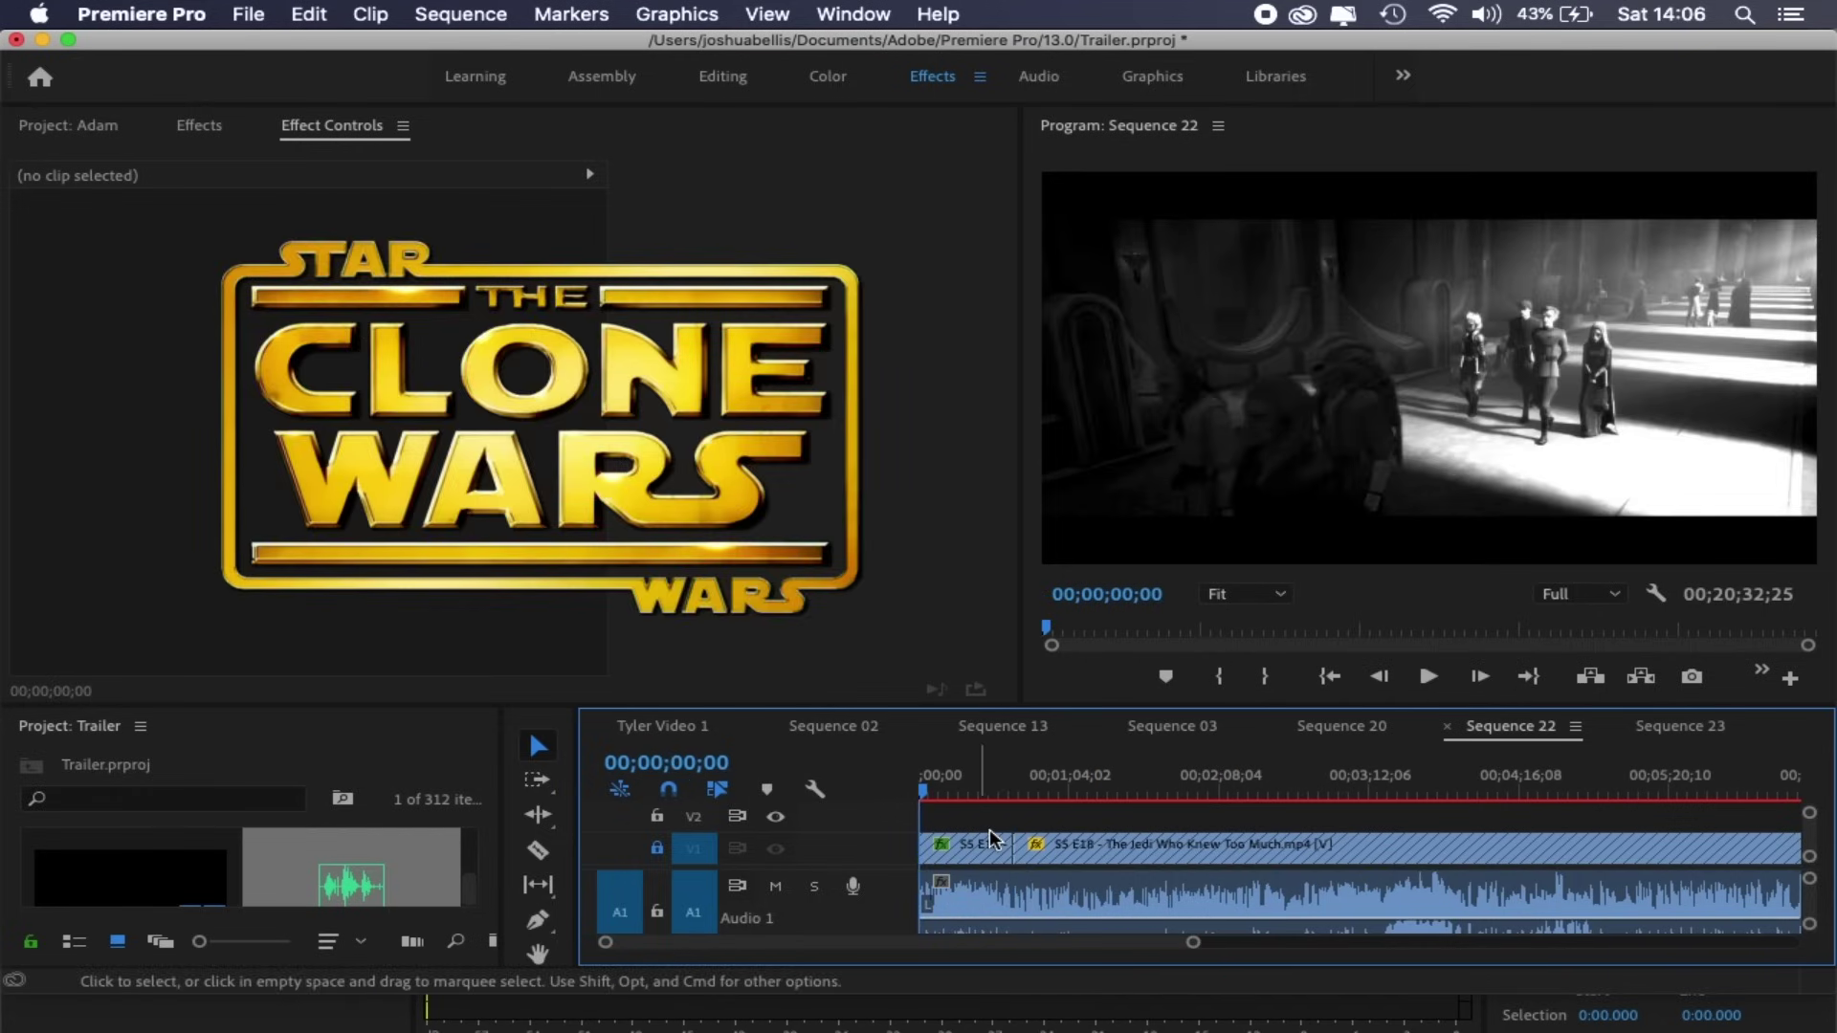
Split the A1 clip at 00;00;40;18 and send its first part to Adobe Audition
{"action": "key", "text": "="}
{"action": "key", "text": "="}
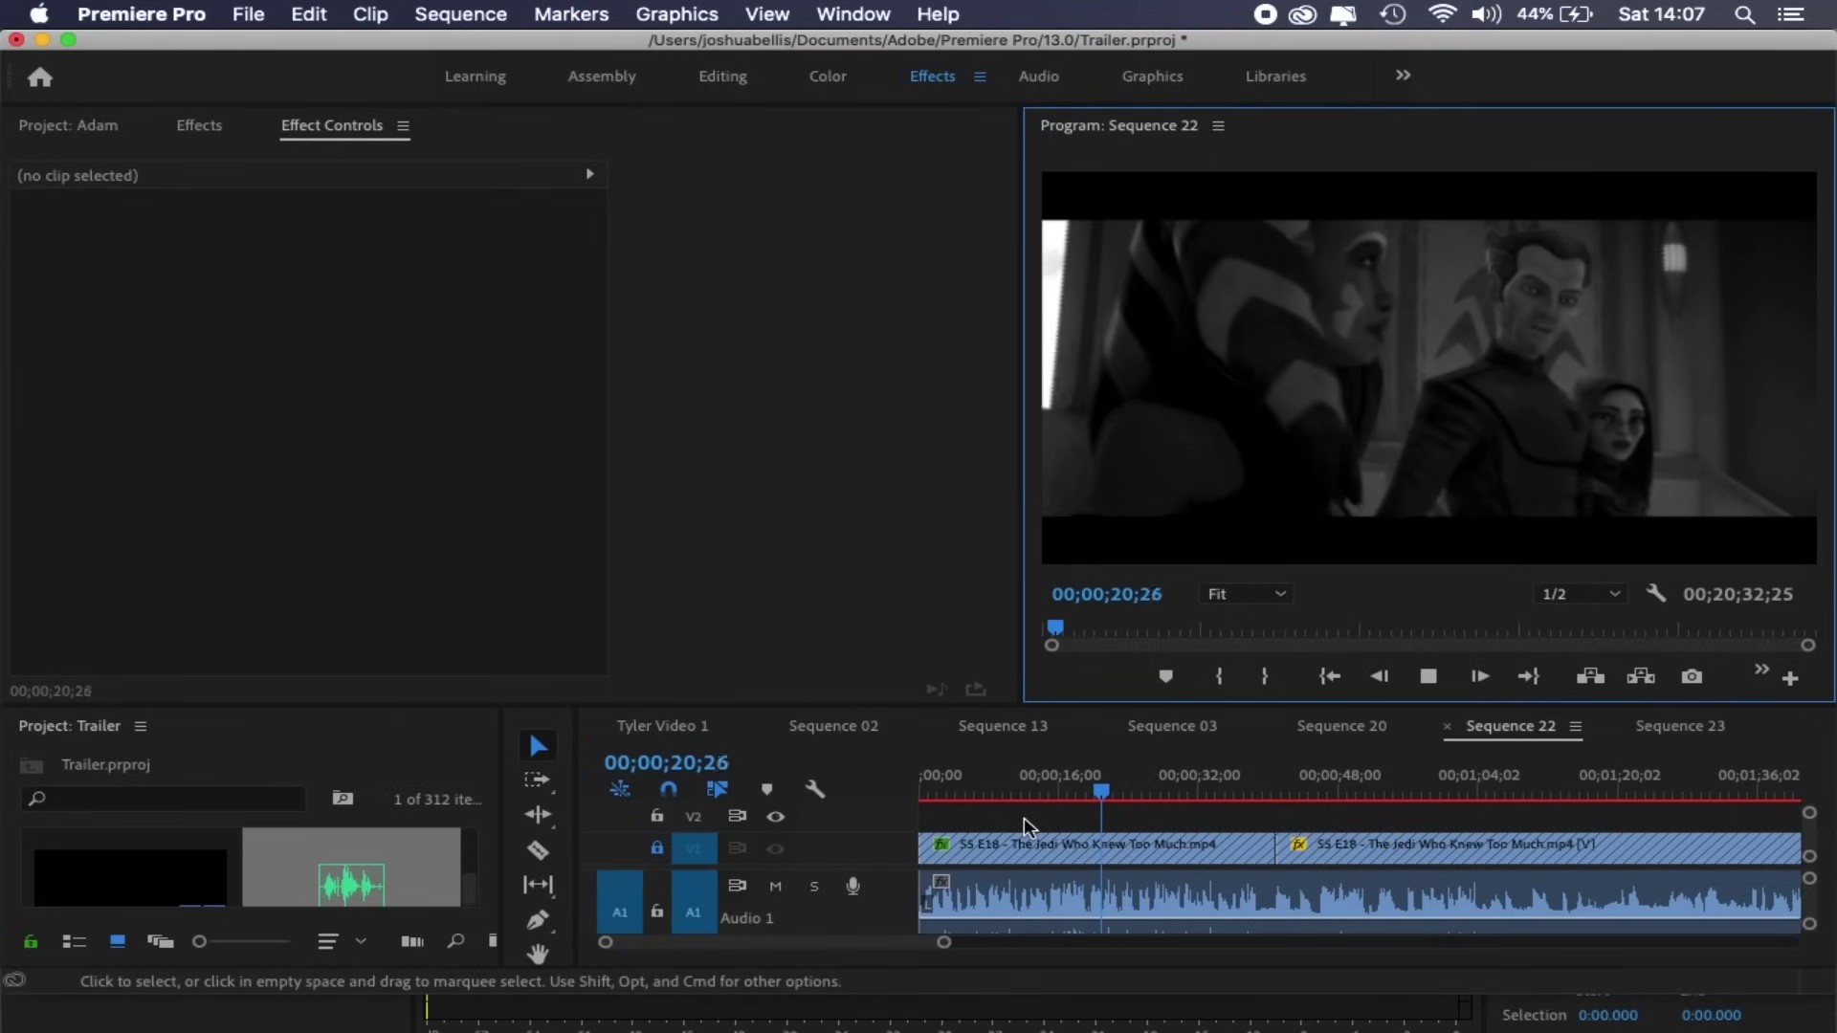
{"action": "key", "text": "Down"}
{"action": "left_click", "coordinate": [1024, 905]}
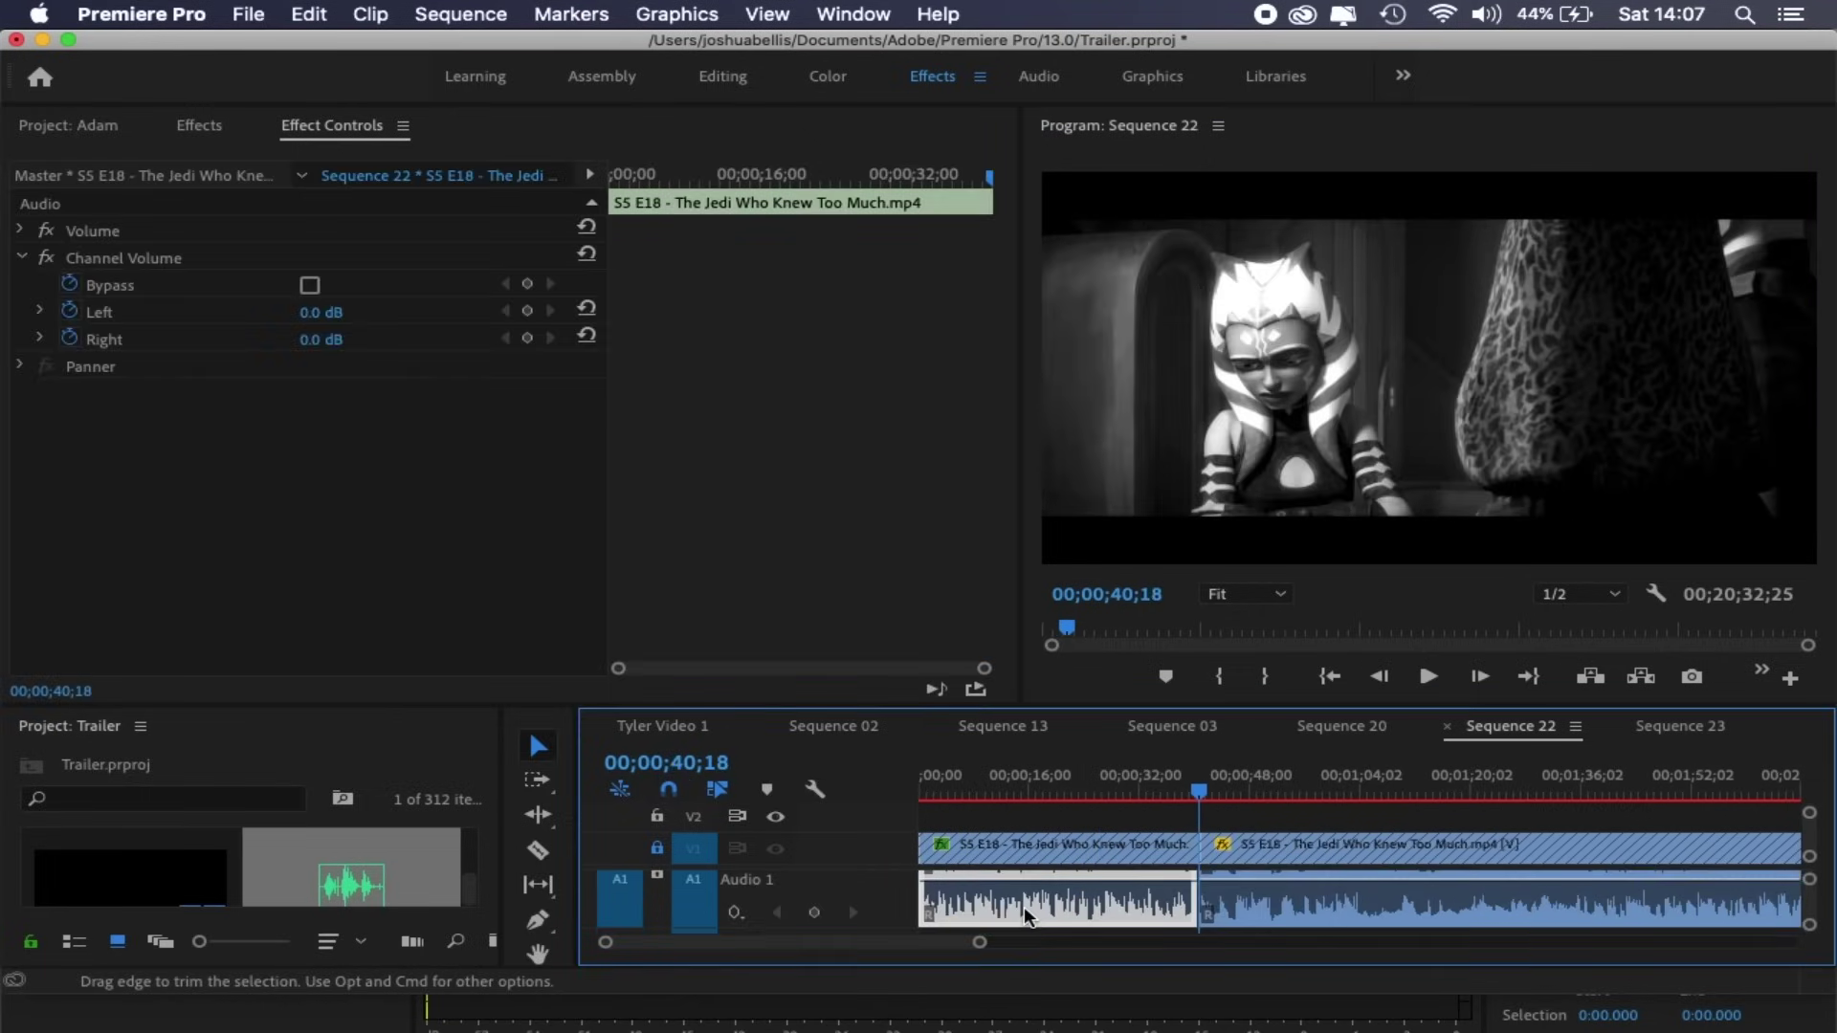
{"action": "key", "text": "super+k"}
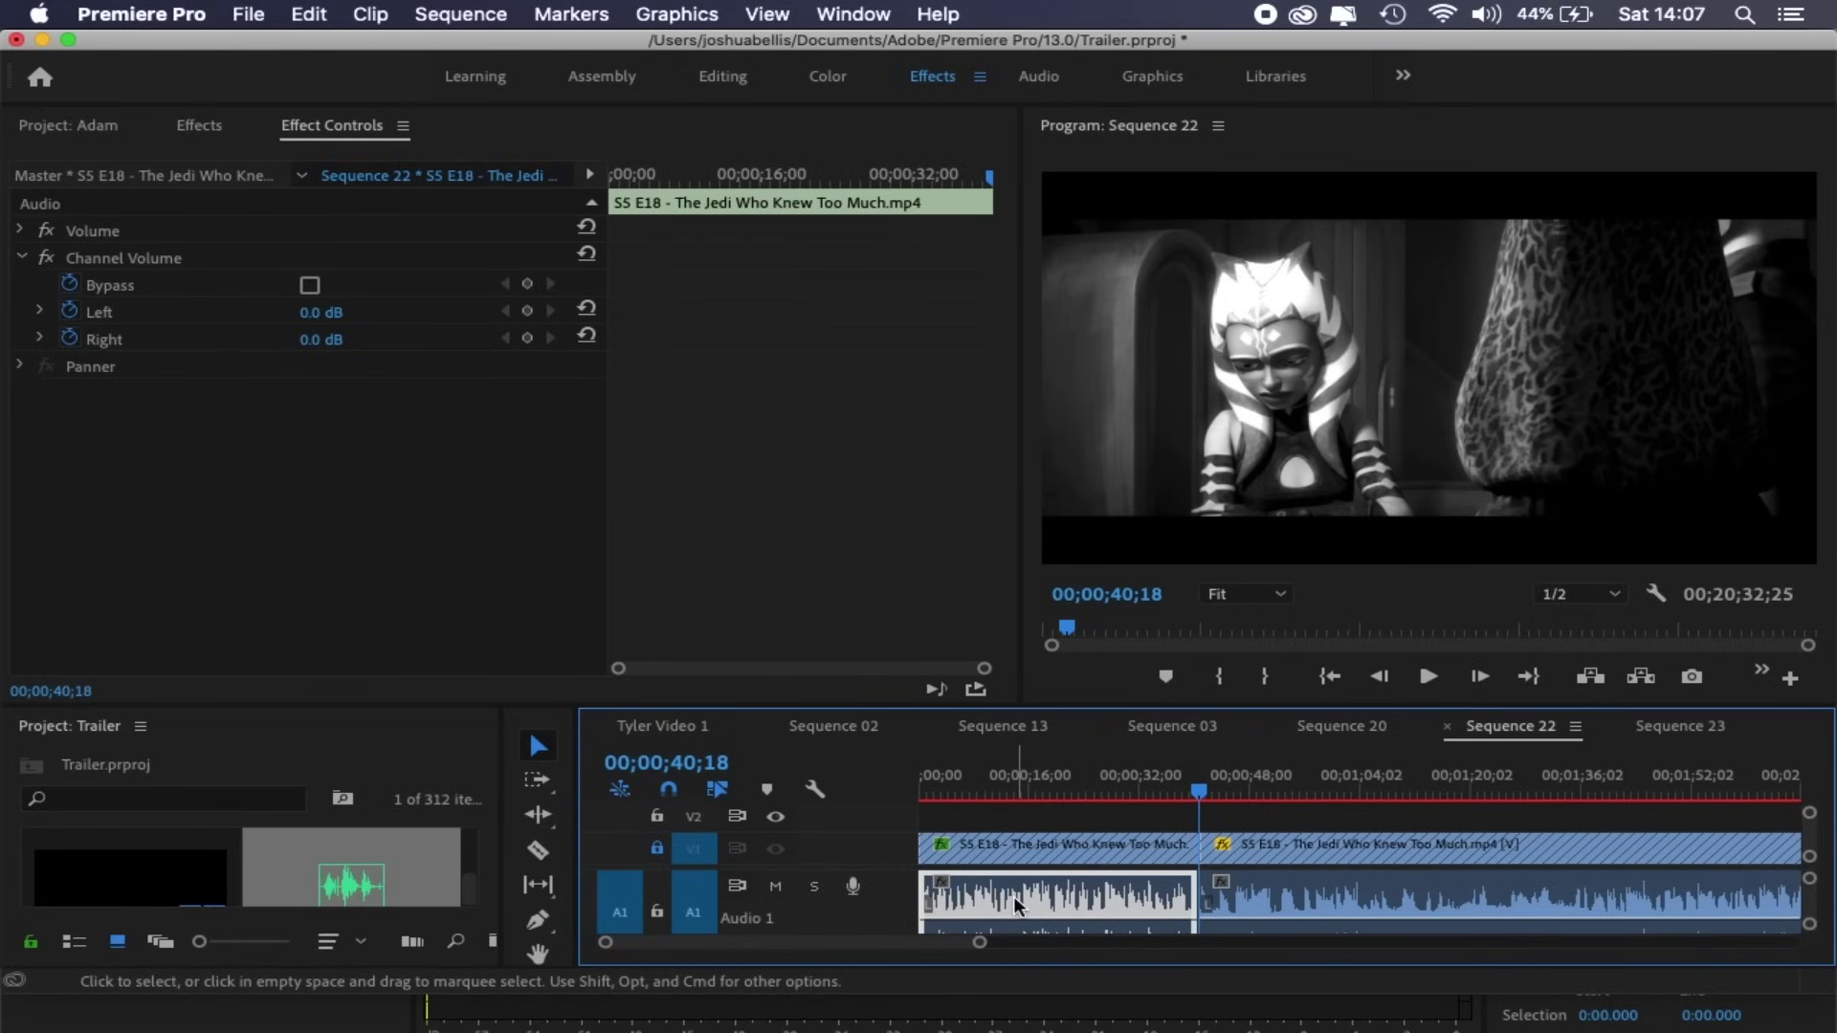
{"action": "right_click", "coordinate": [1014, 896]}
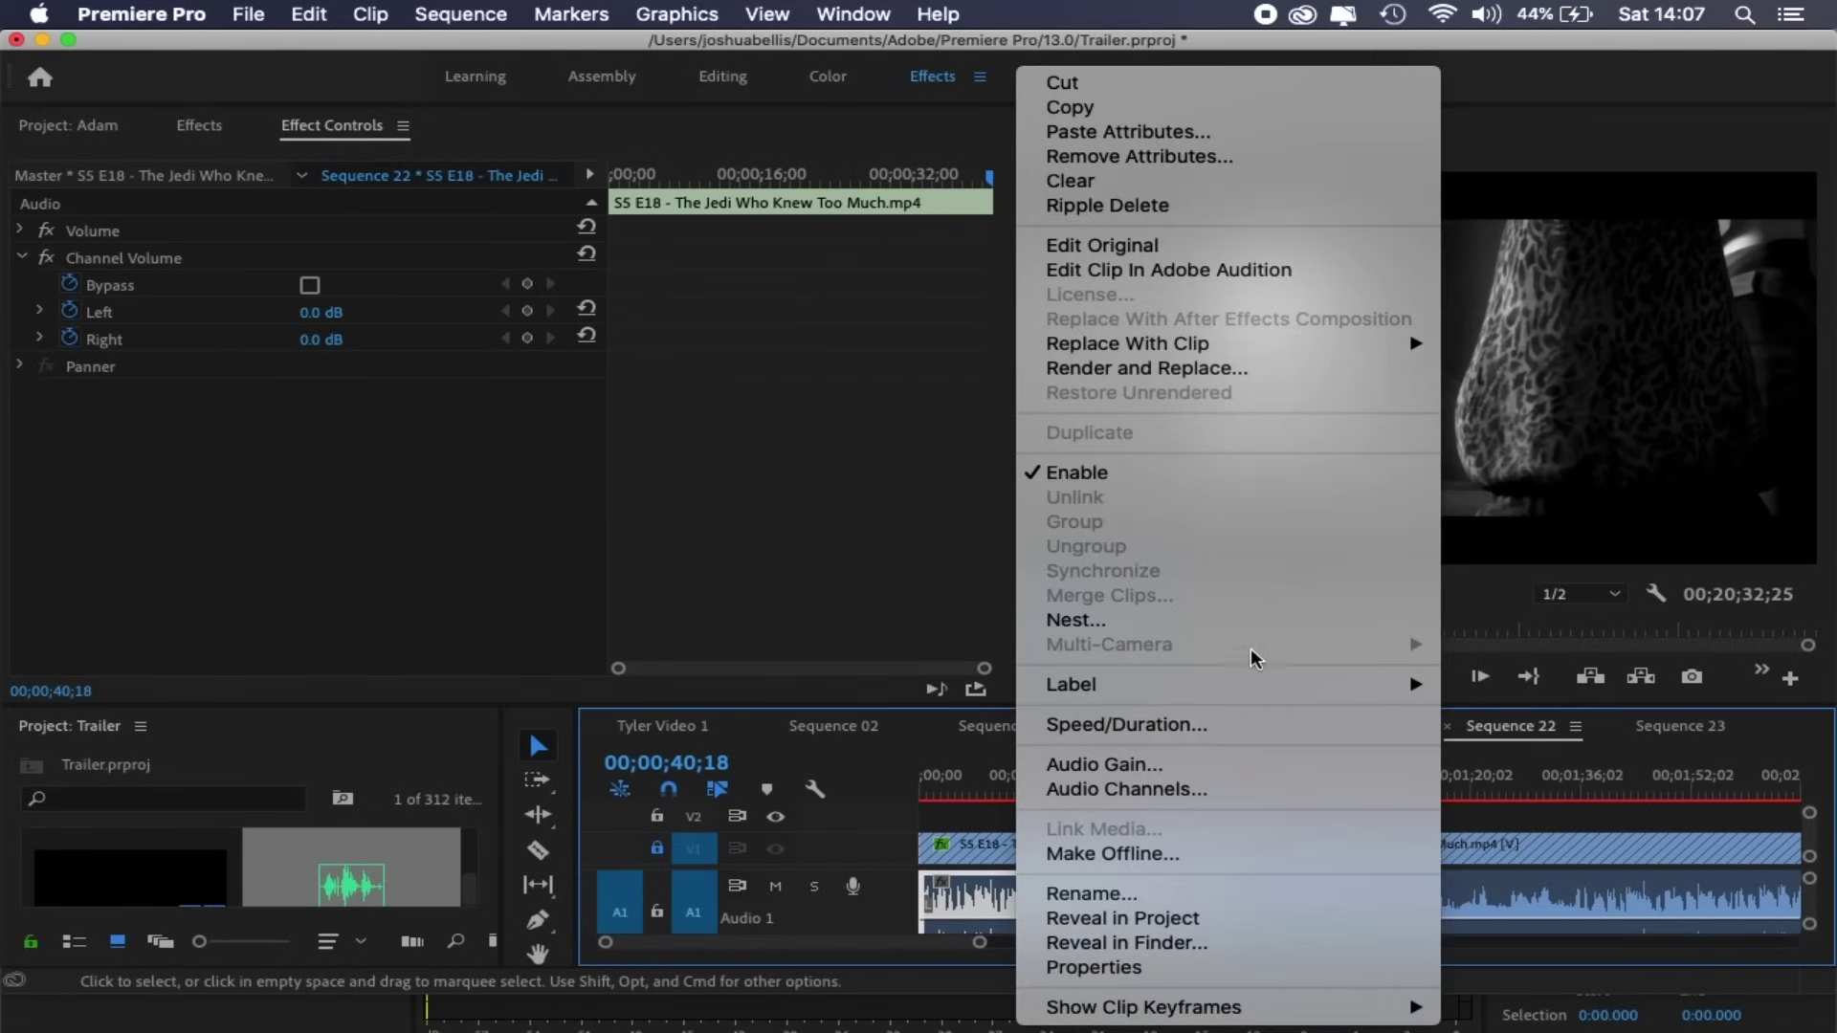
{"action": "left_click", "coordinate": [1343, 279]}
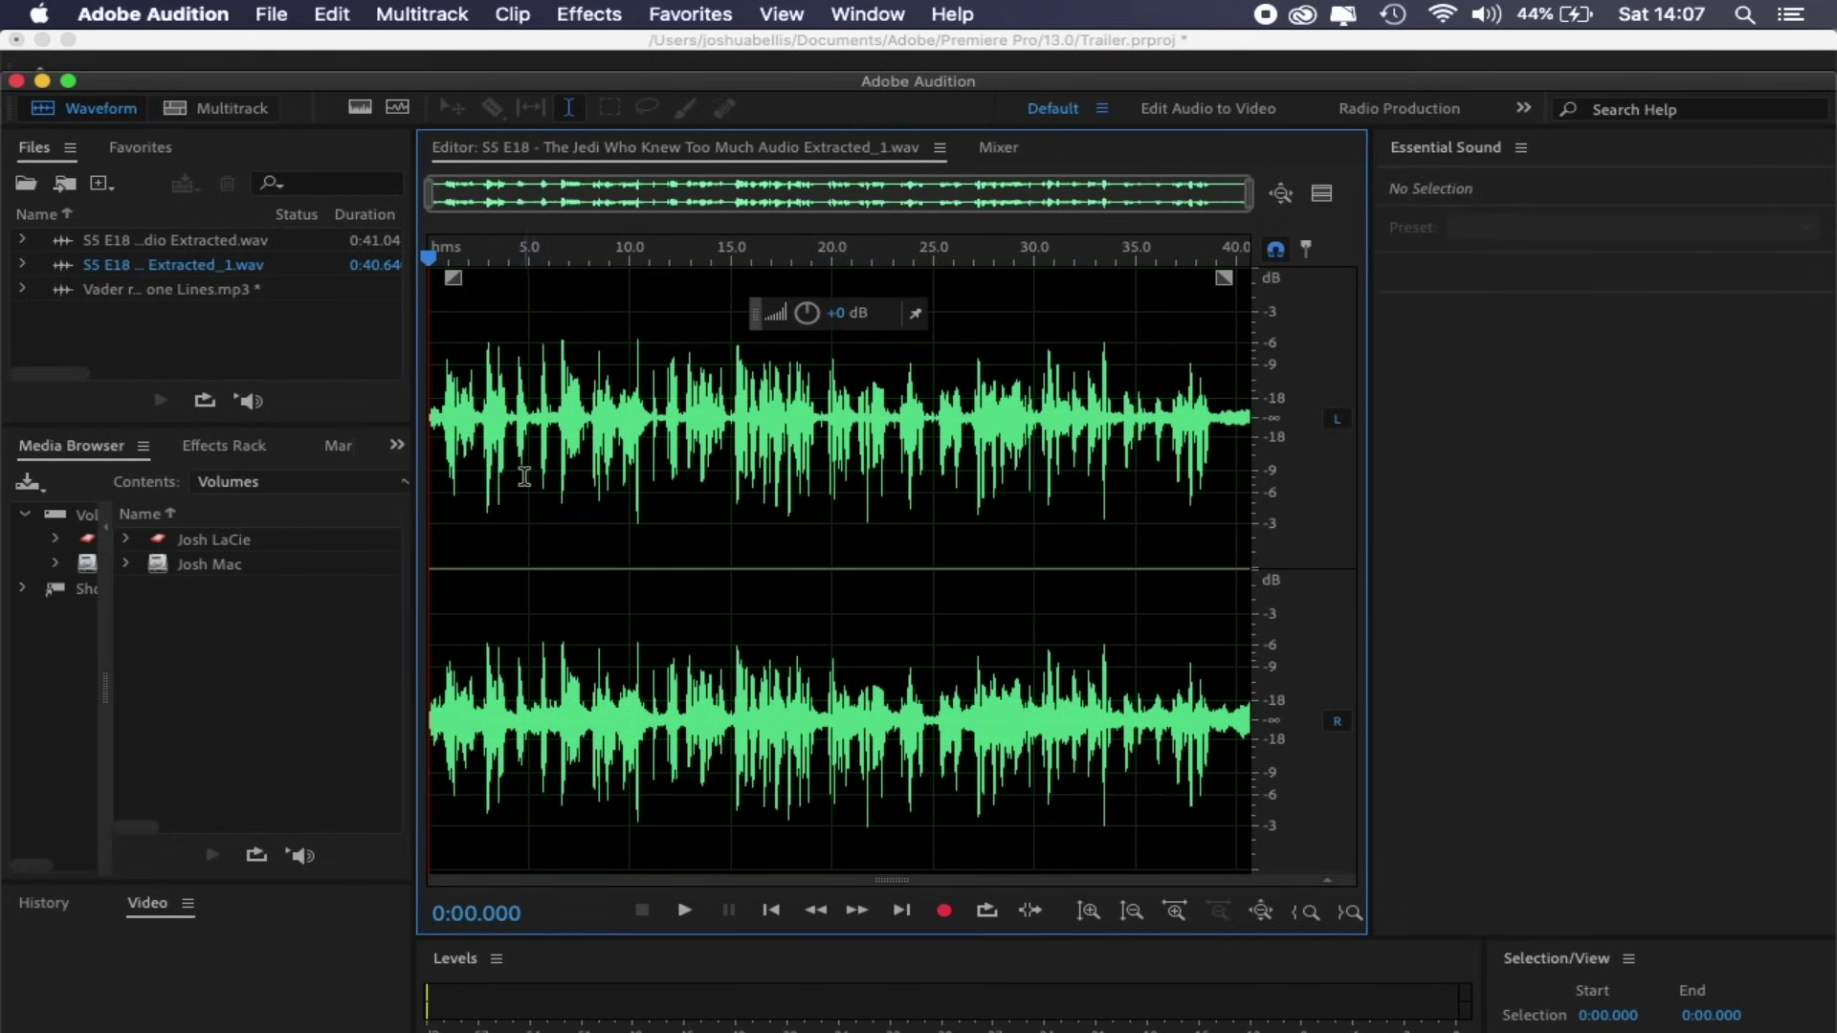
Select the whole waveform and apply Center Channel Extractor with the Acapella preset at Full Spectrum
{"action": "left_click", "coordinate": [601, 506]}
{"action": "key", "text": "super+a"}
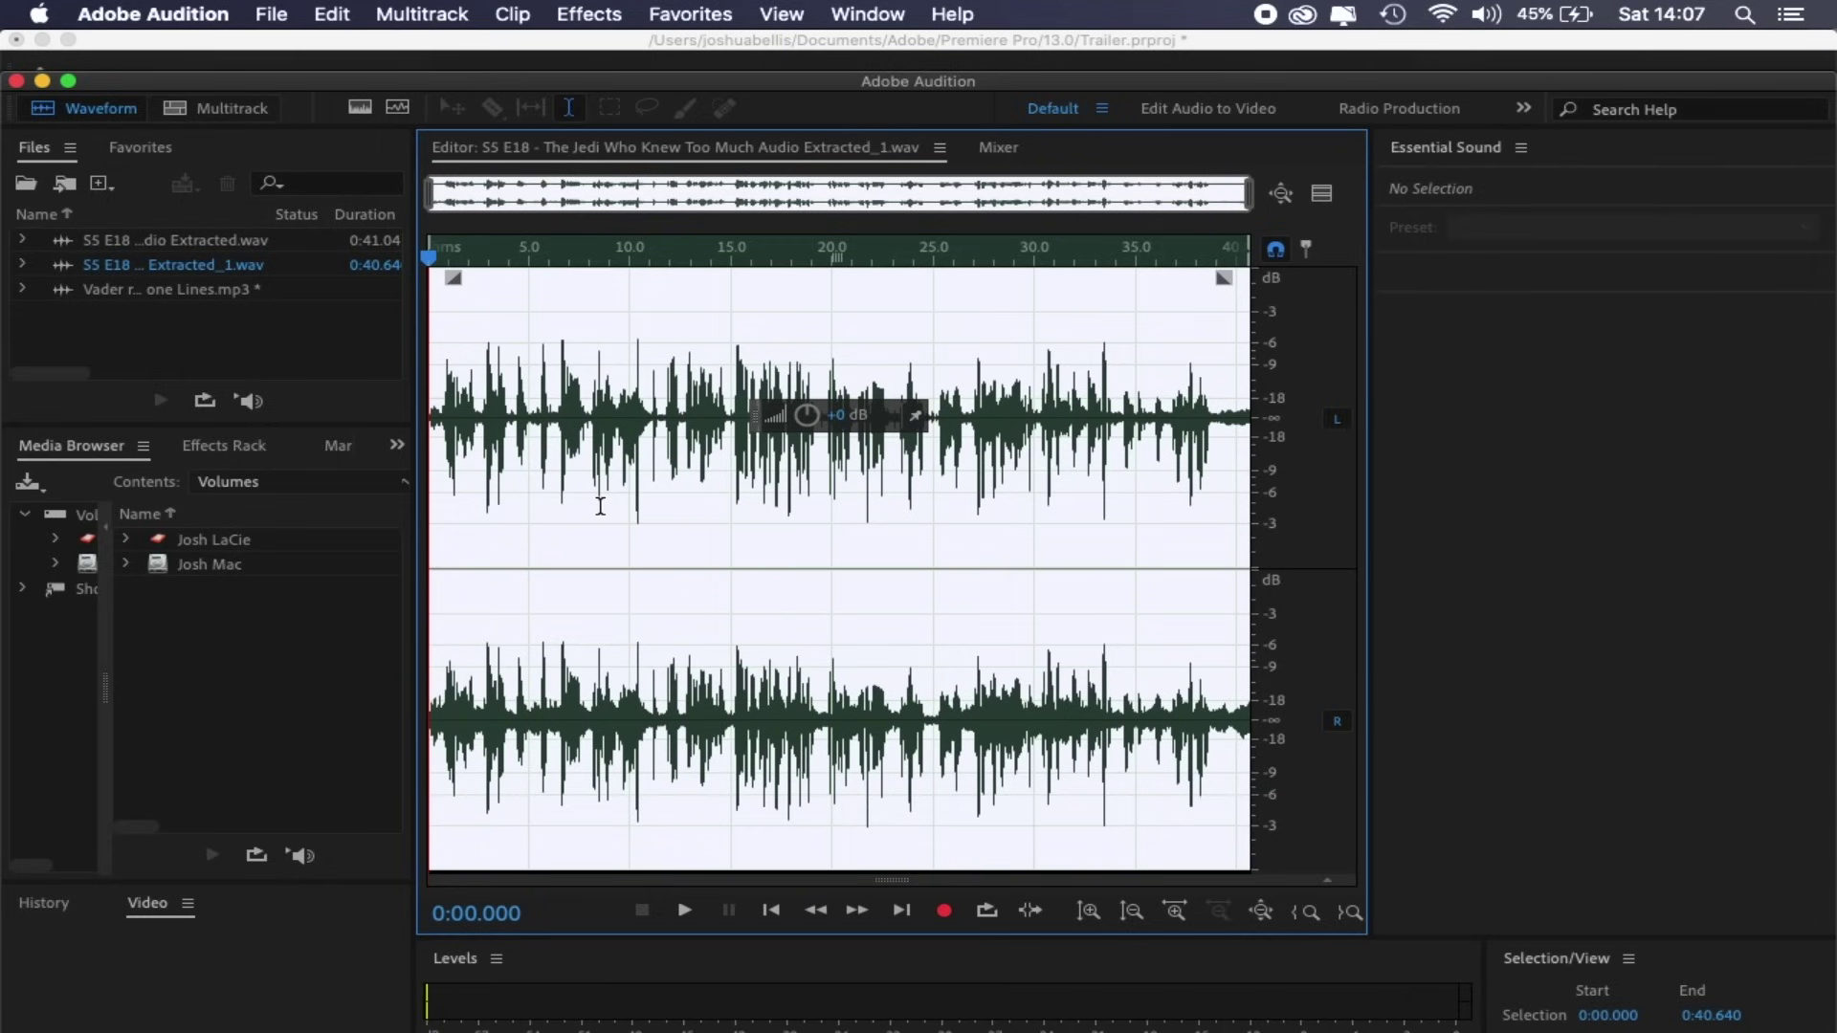
{"action": "left_click", "coordinate": [597, 19]}
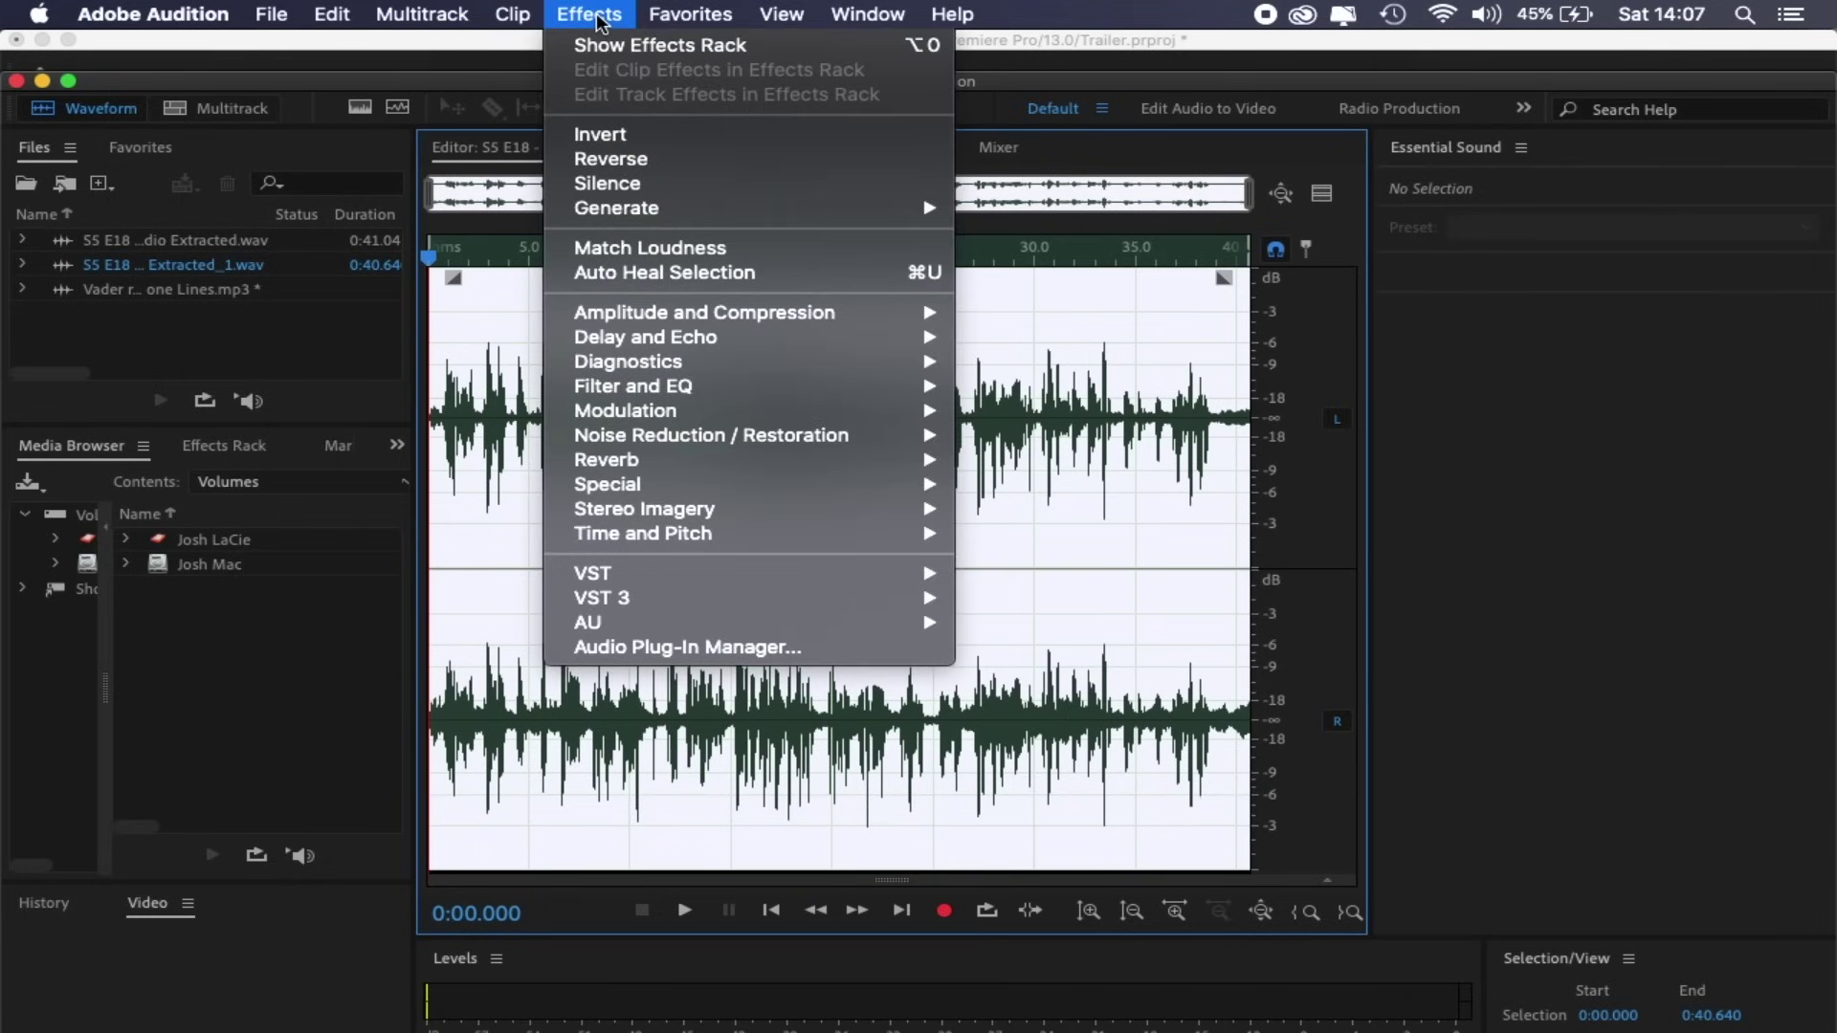
{"action": "mouse_move", "coordinate": [895, 520]}
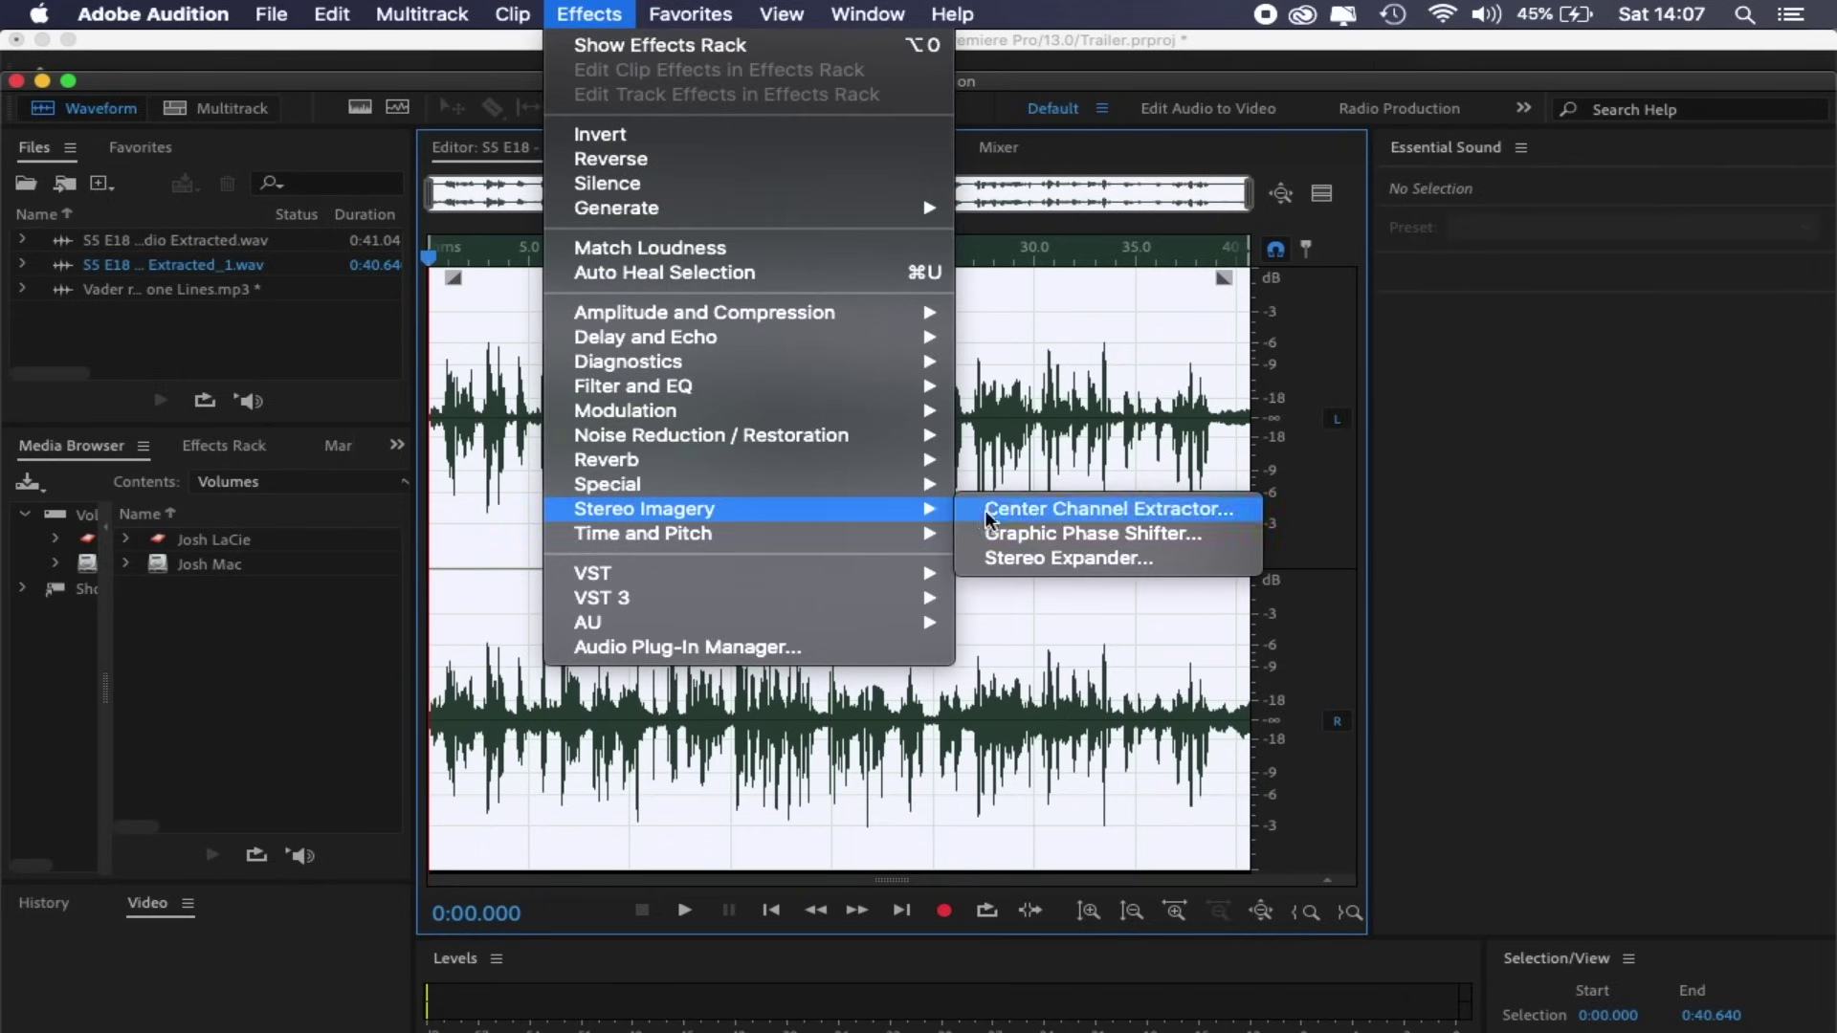
{"action": "left_click", "coordinate": [1060, 512]}
{"action": "left_click", "coordinate": [623, 327]}
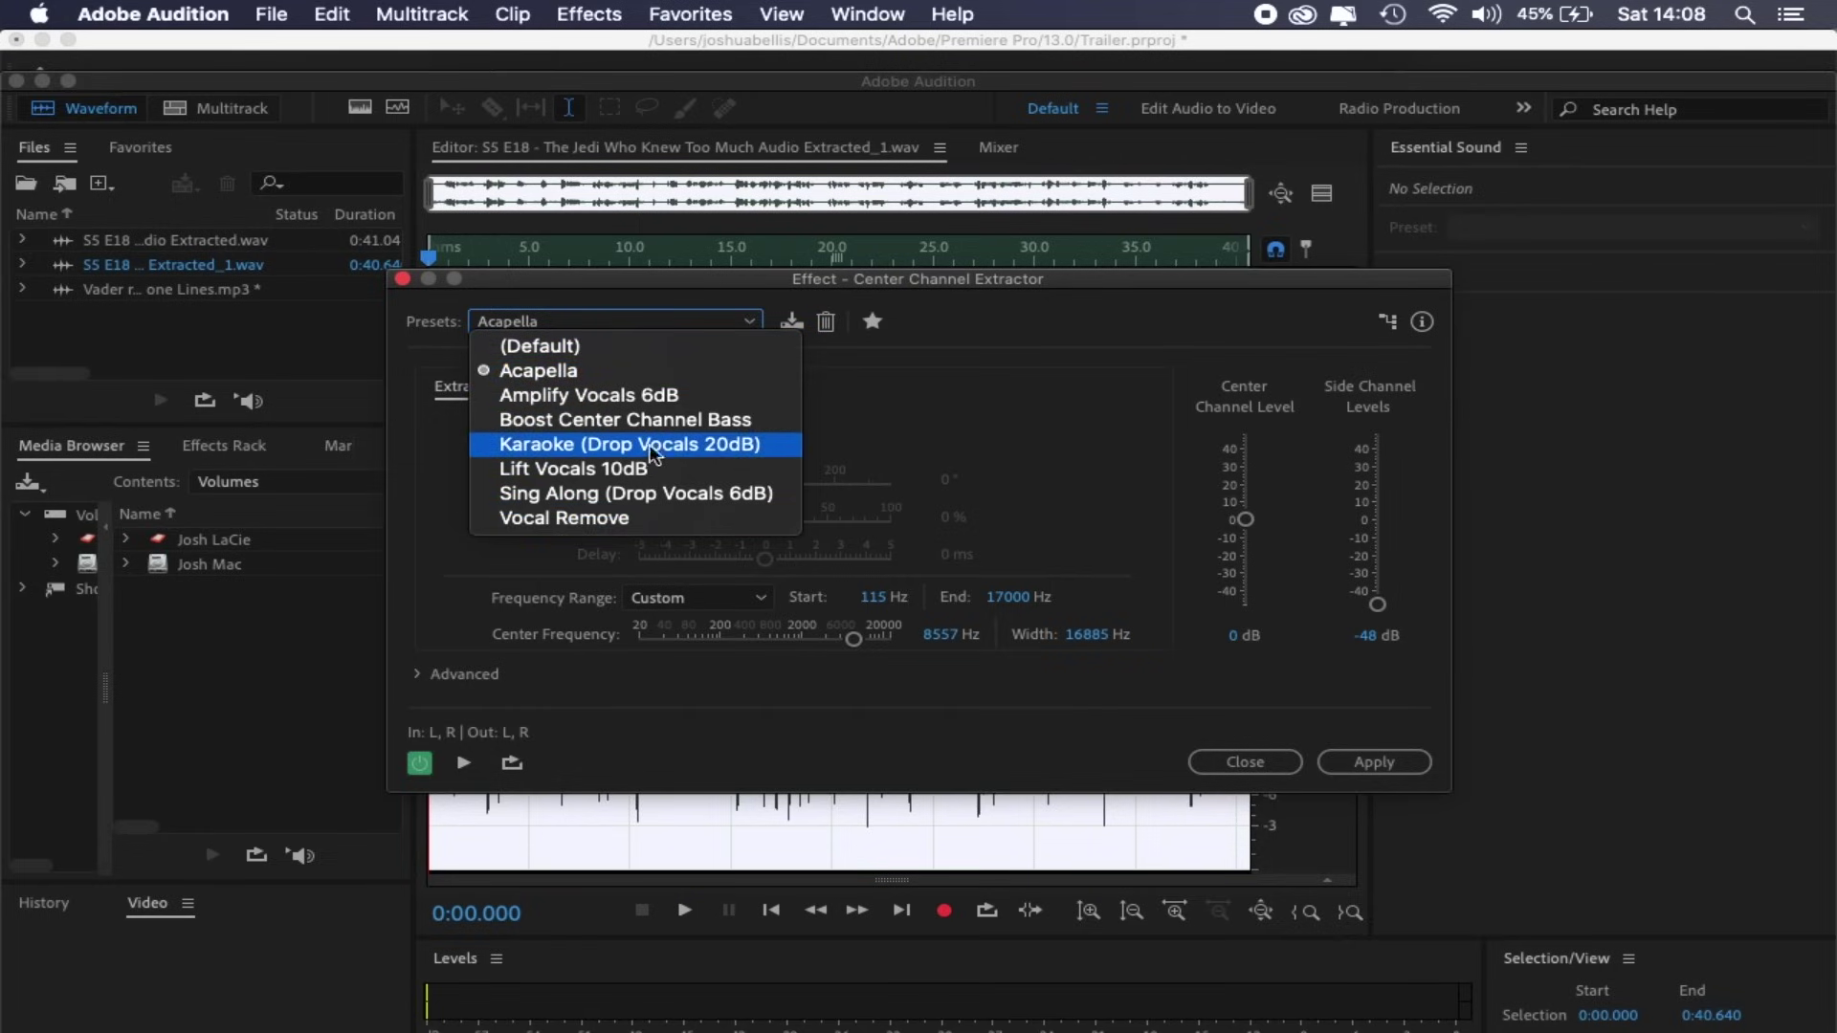
{"action": "left_click", "coordinate": [639, 375]}
{"action": "left_click", "coordinate": [708, 599]}
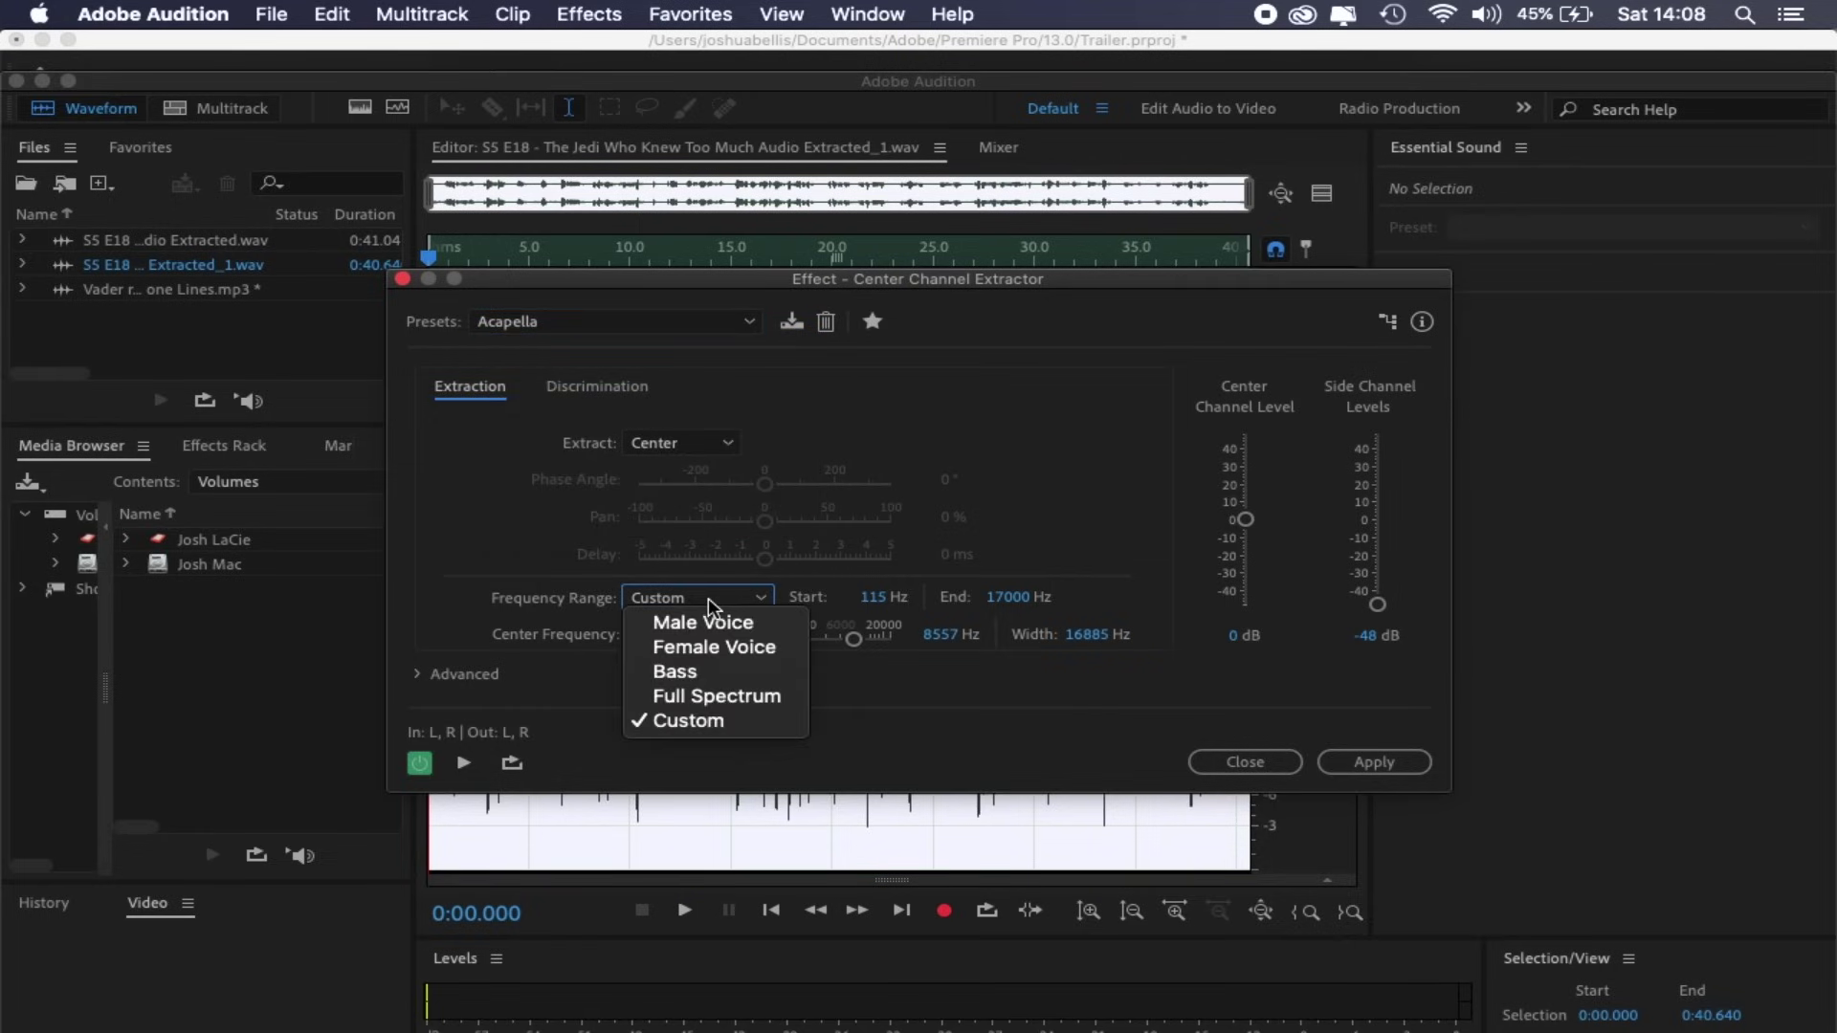
{"action": "left_click", "coordinate": [777, 697]}
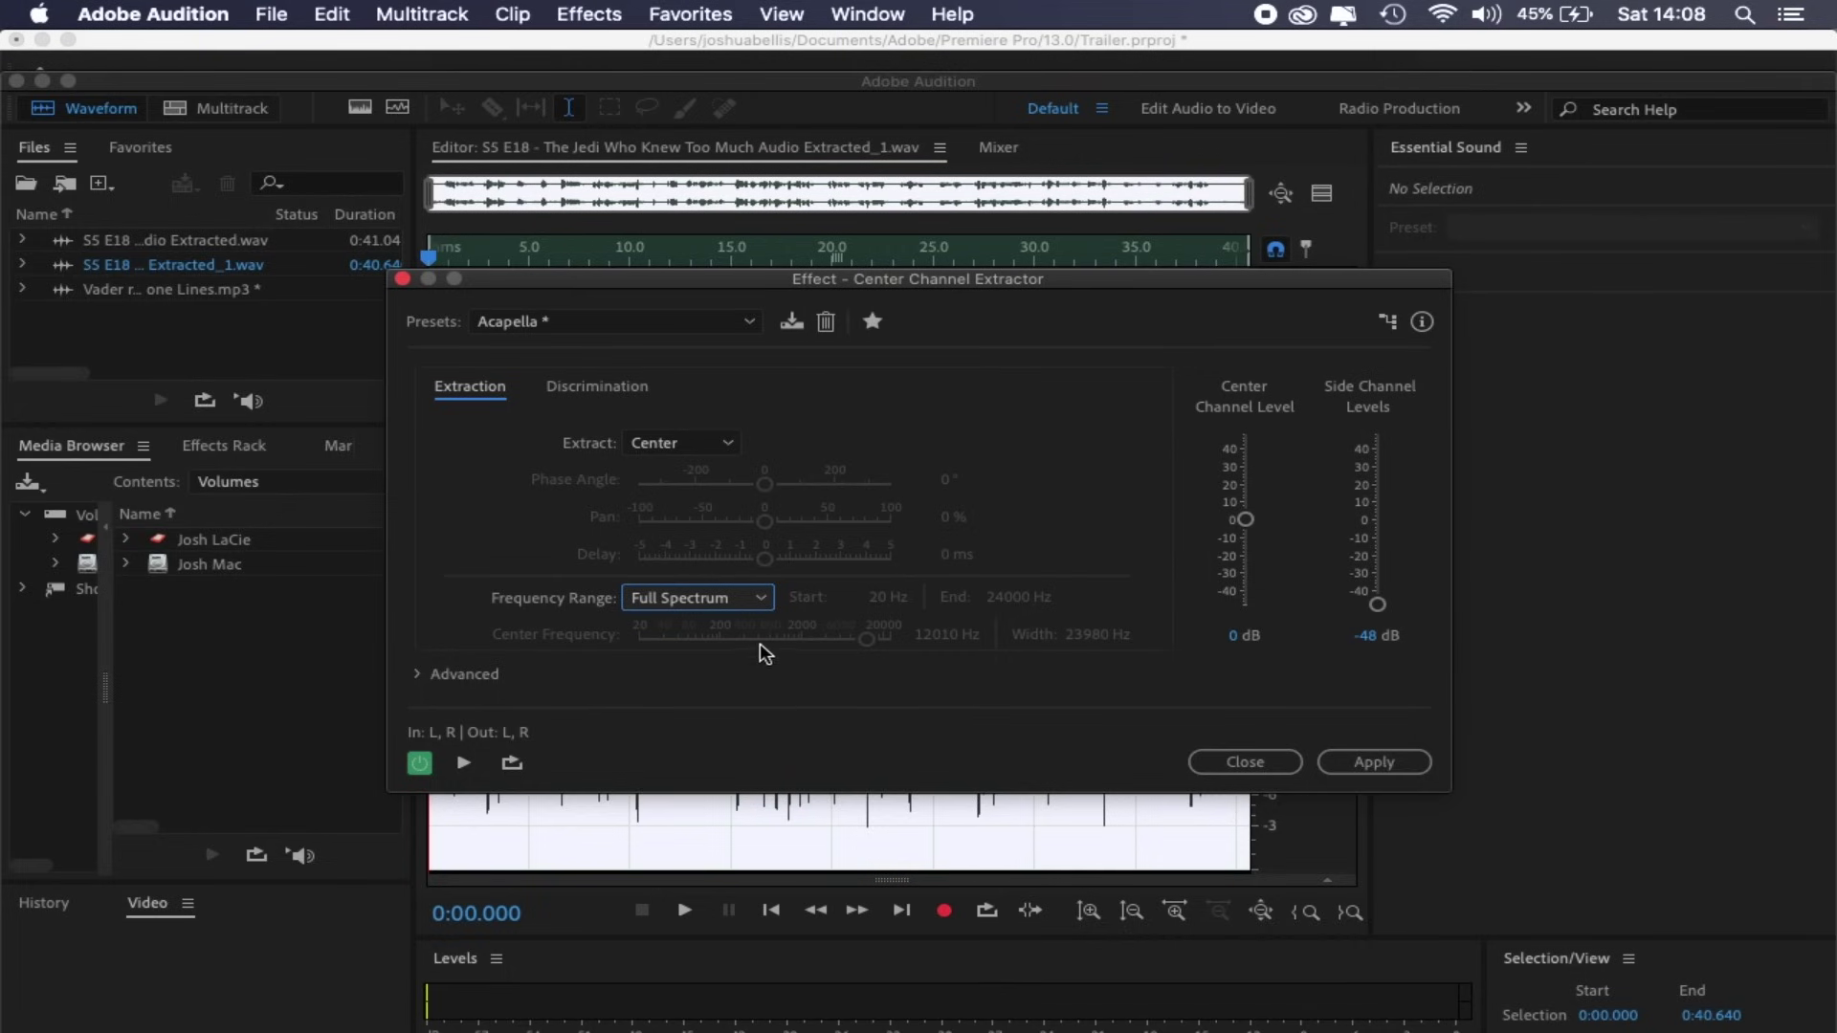
{"action": "left_click", "coordinate": [1388, 766]}
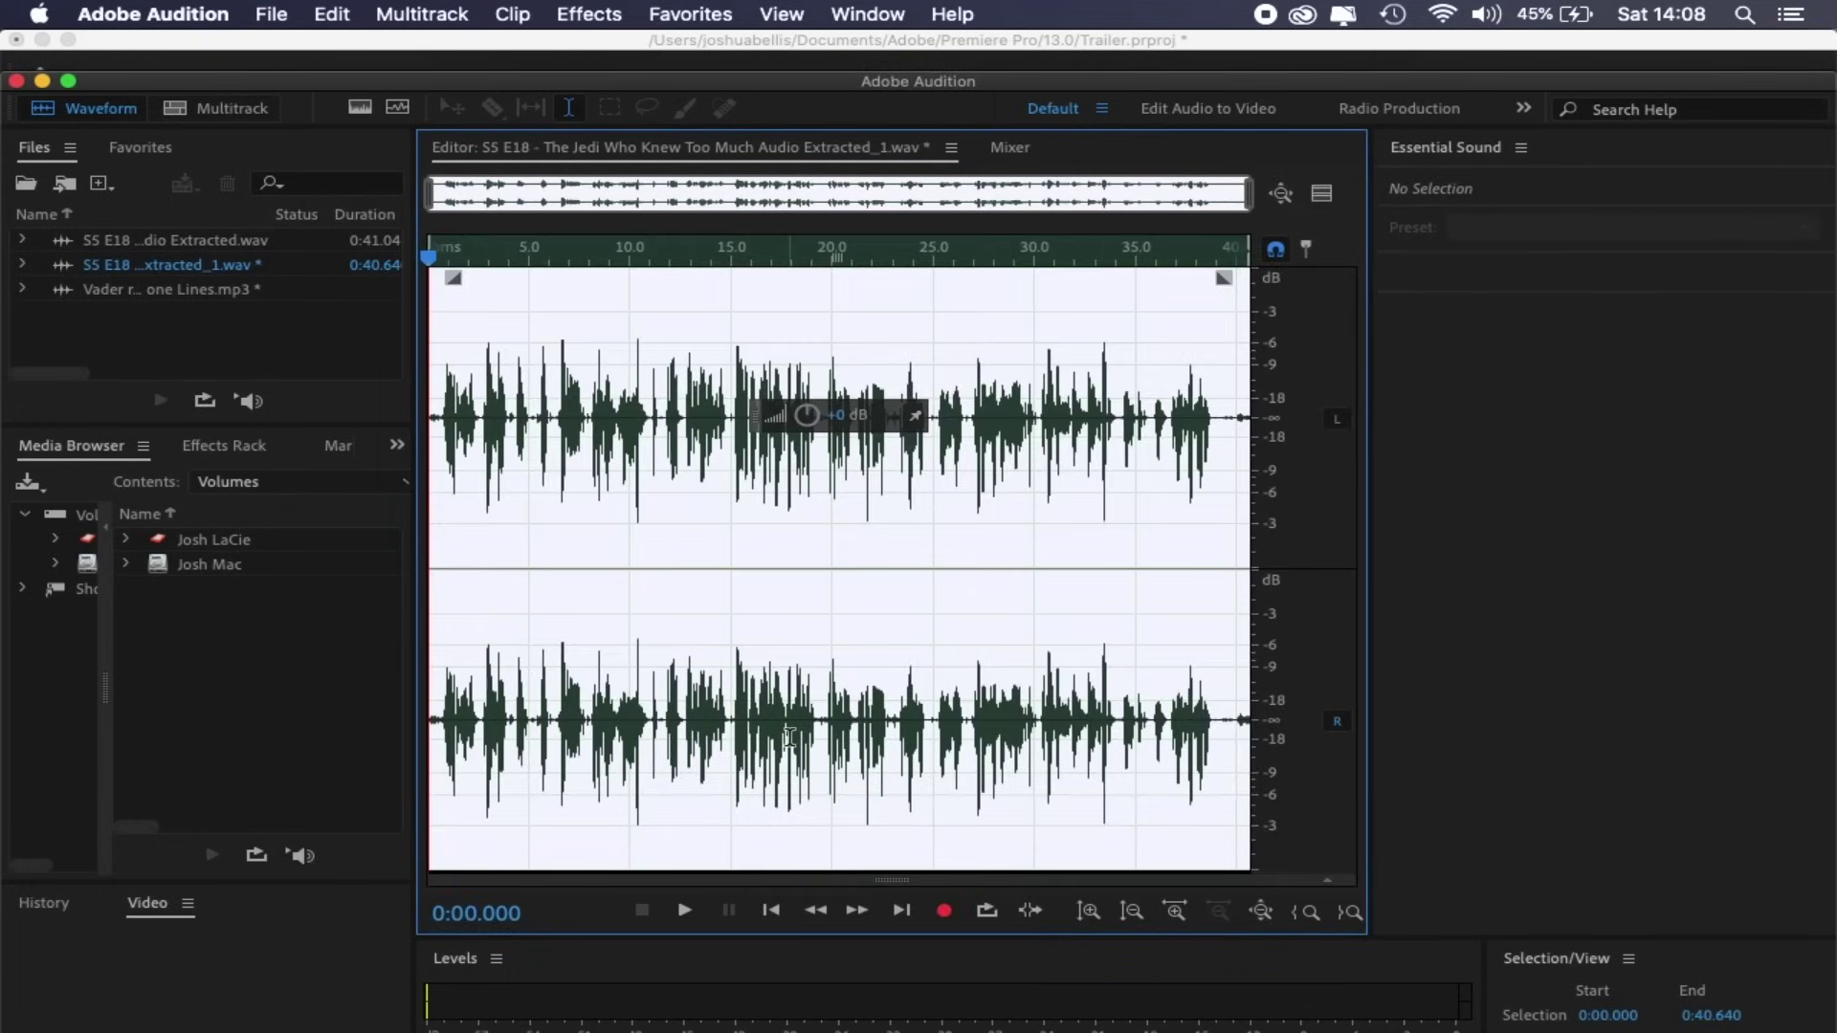
{"action": "key", "text": "space"}
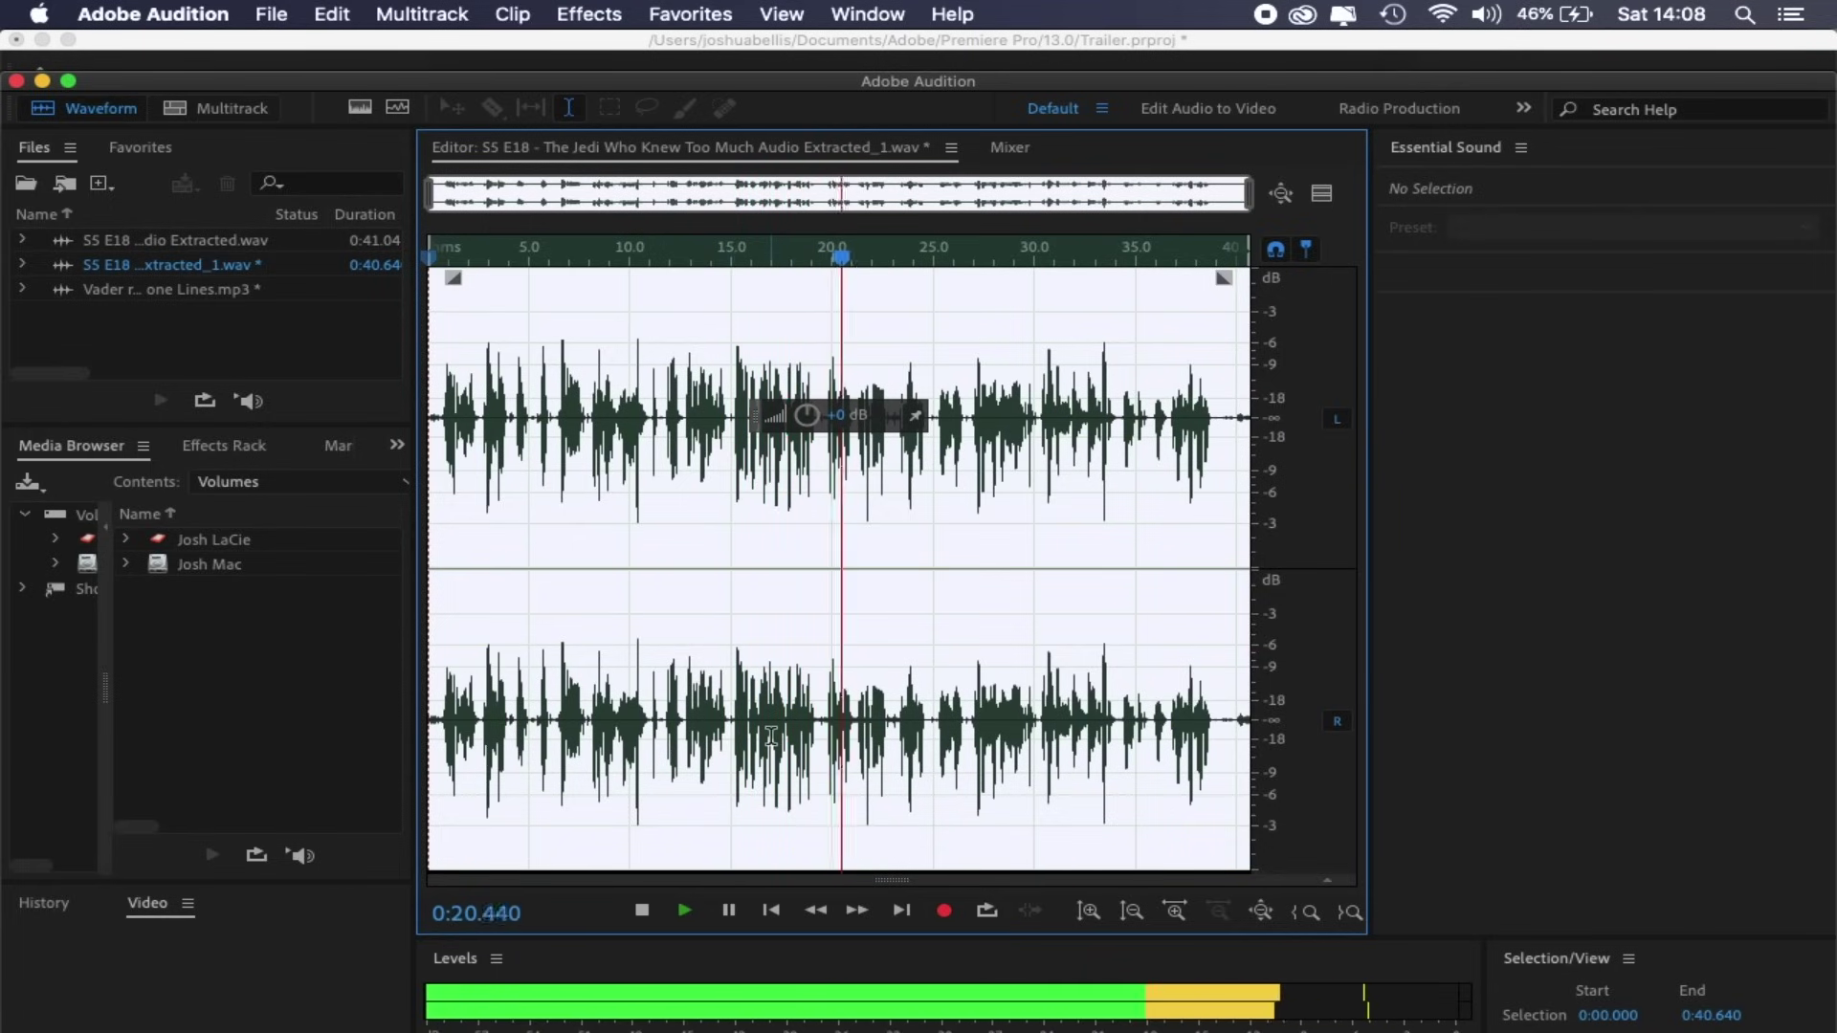
{"action": "key", "text": "space"}
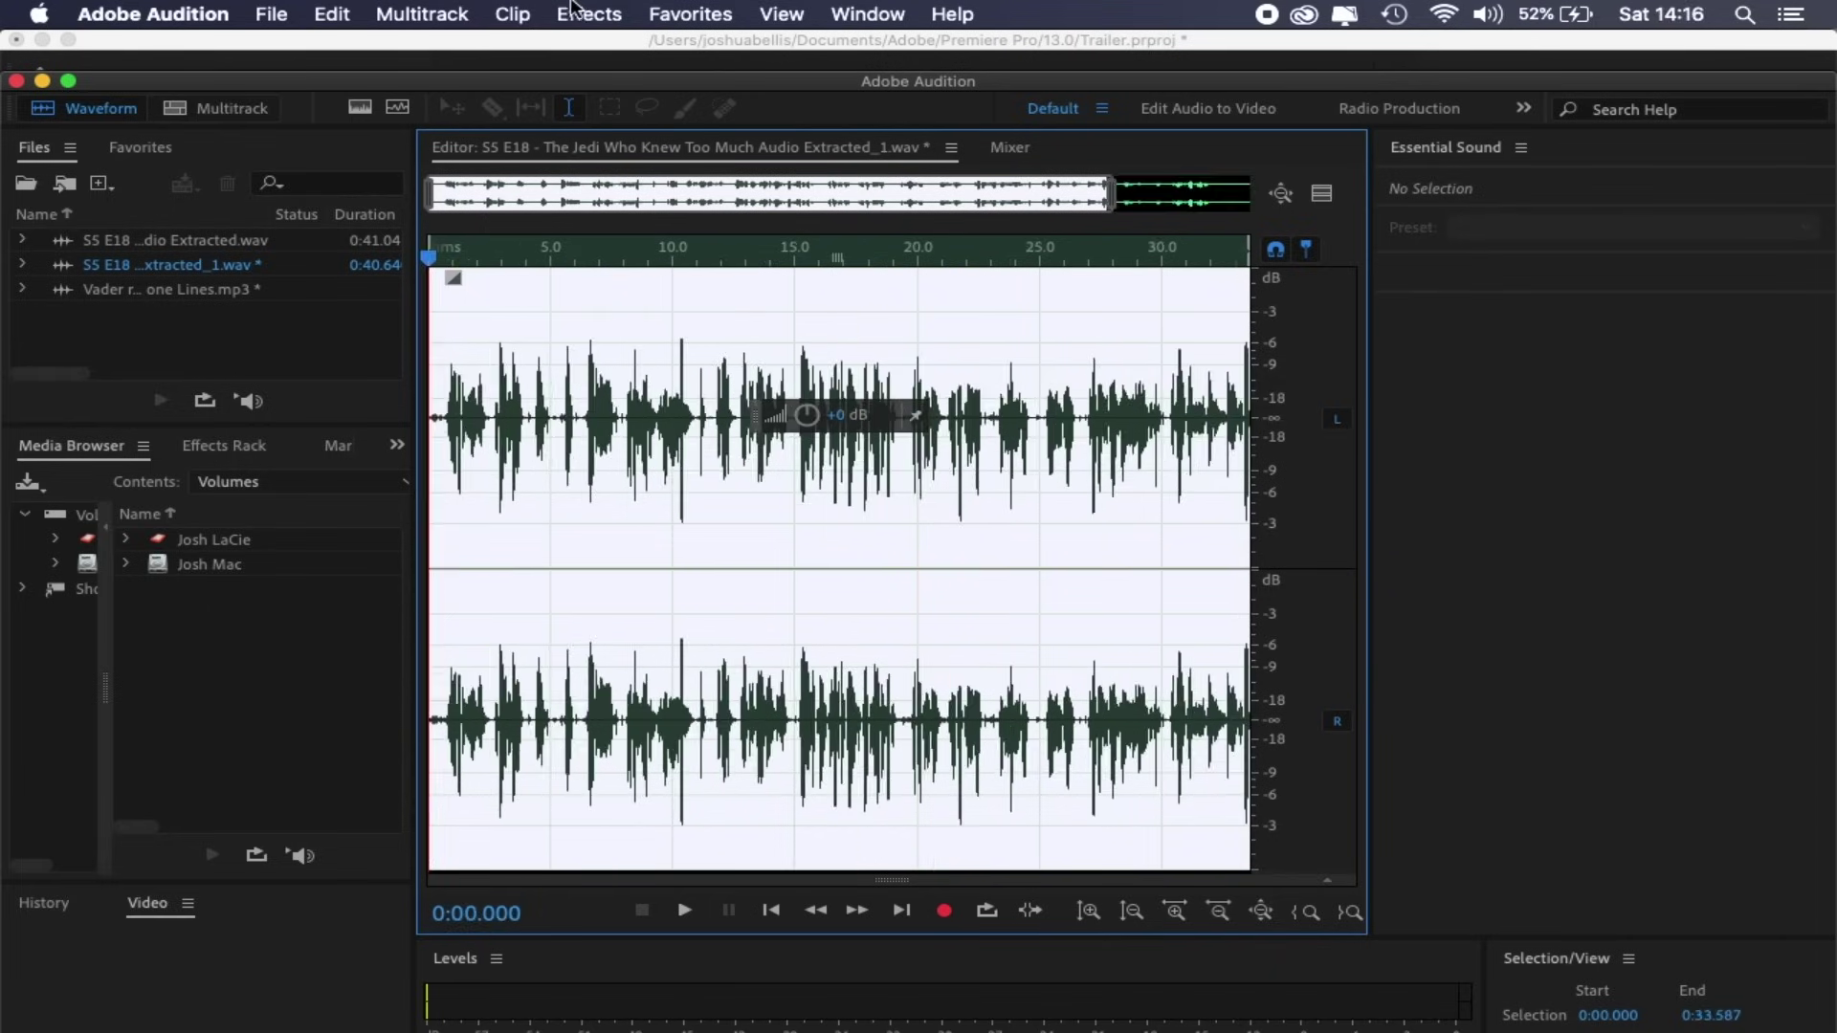
Apply Adaptive Noise Reduction with defaults (20 dB reduction, 30% noisiness) to the dialogue
{"action": "left_click", "coordinate": [582, 14]}
{"action": "mouse_move", "coordinate": [836, 449]}
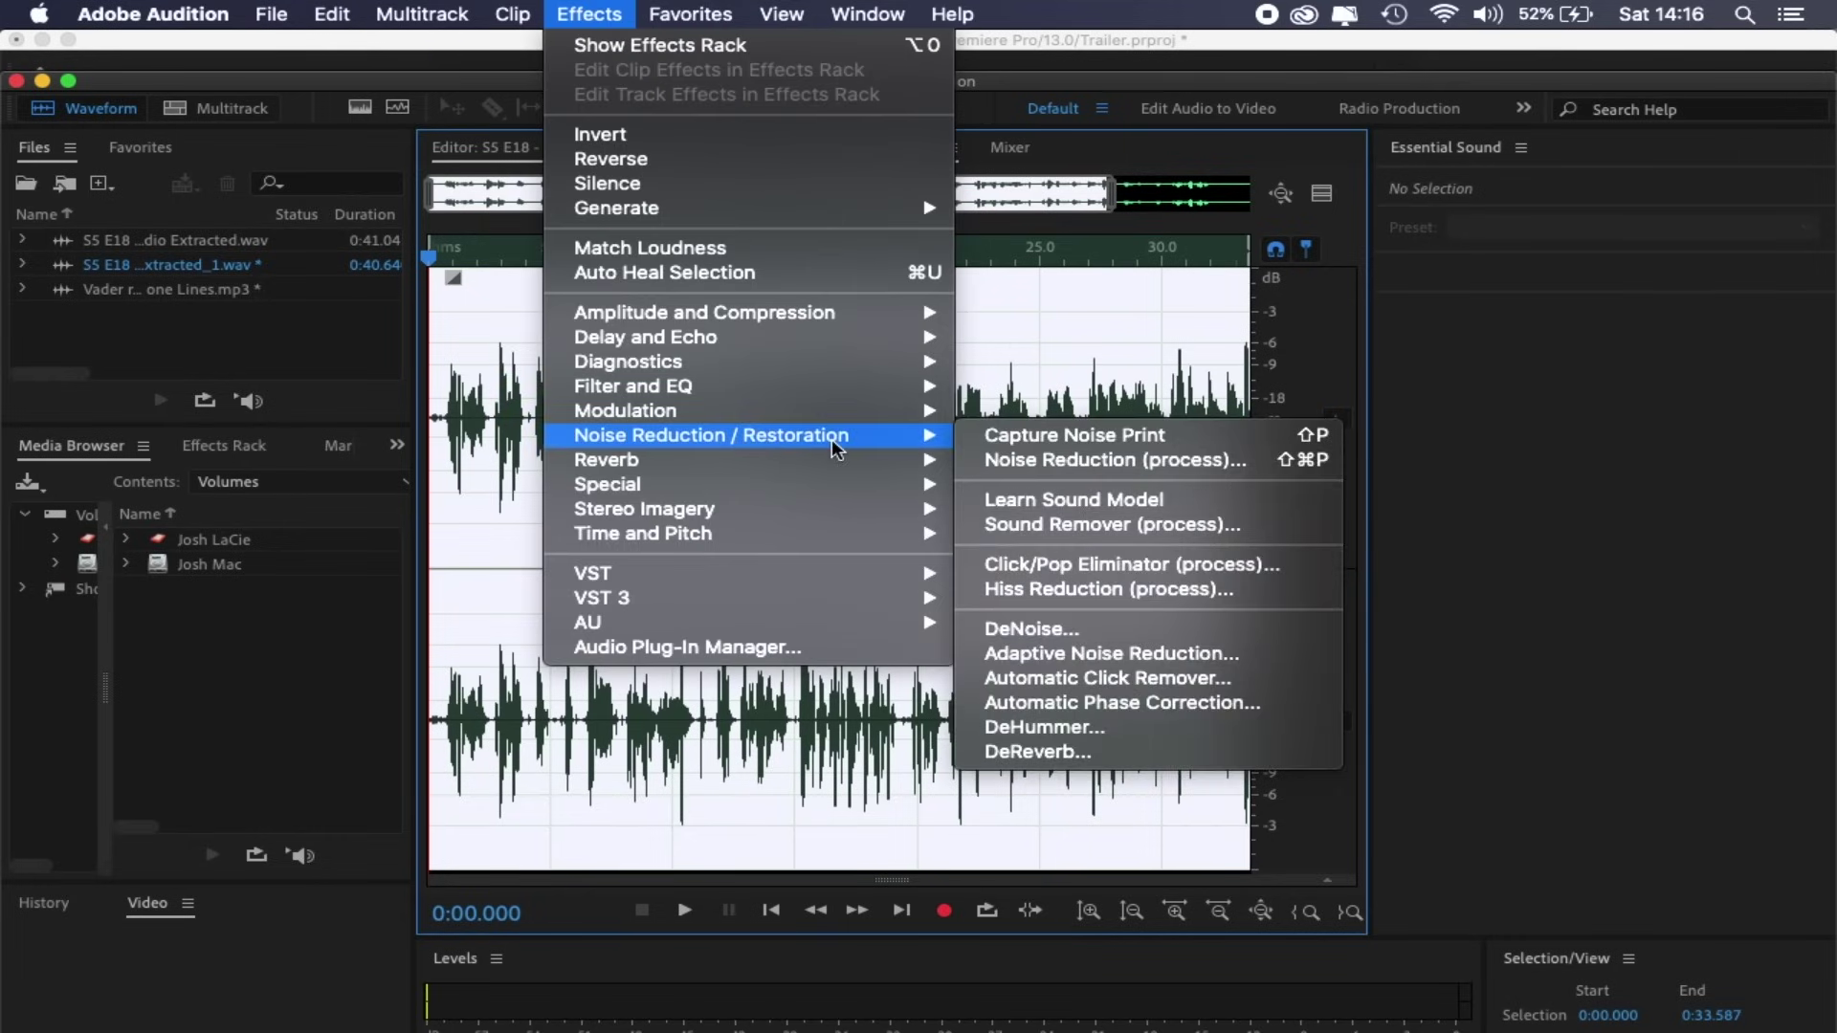
{"action": "left_click", "coordinate": [1139, 654]}
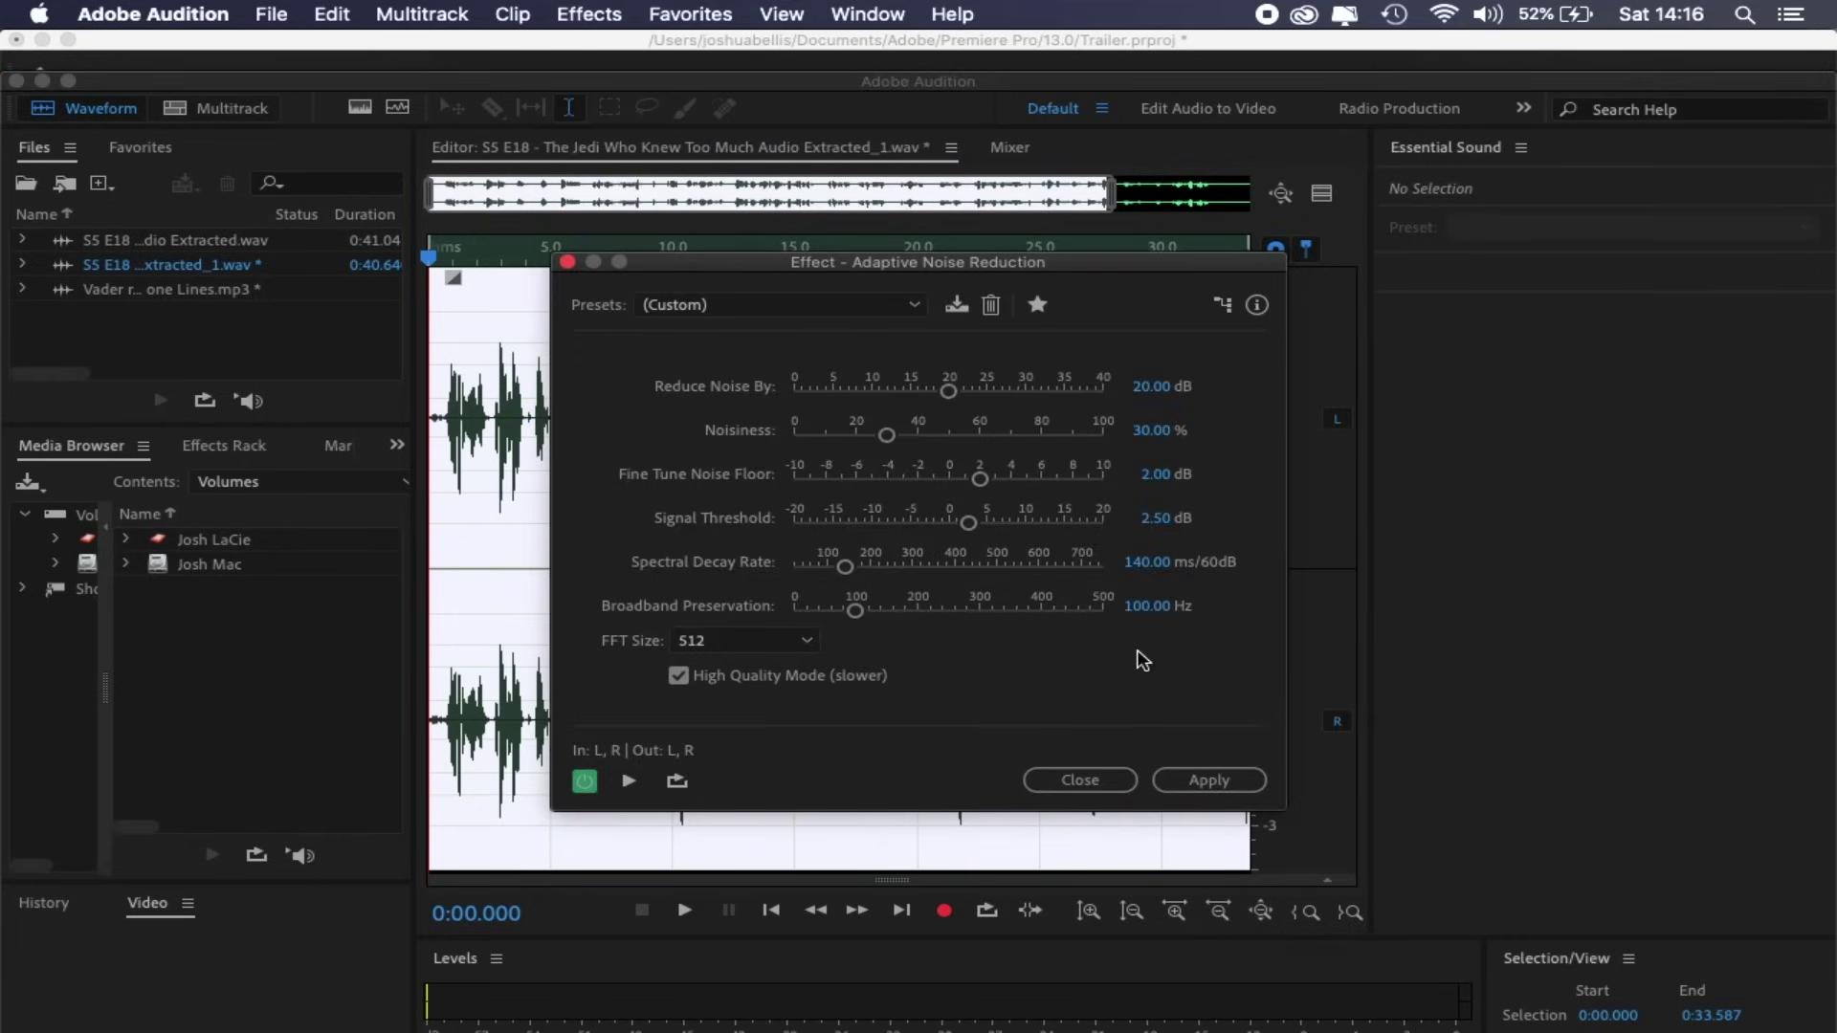
{"action": "left_click", "coordinate": [1186, 777]}
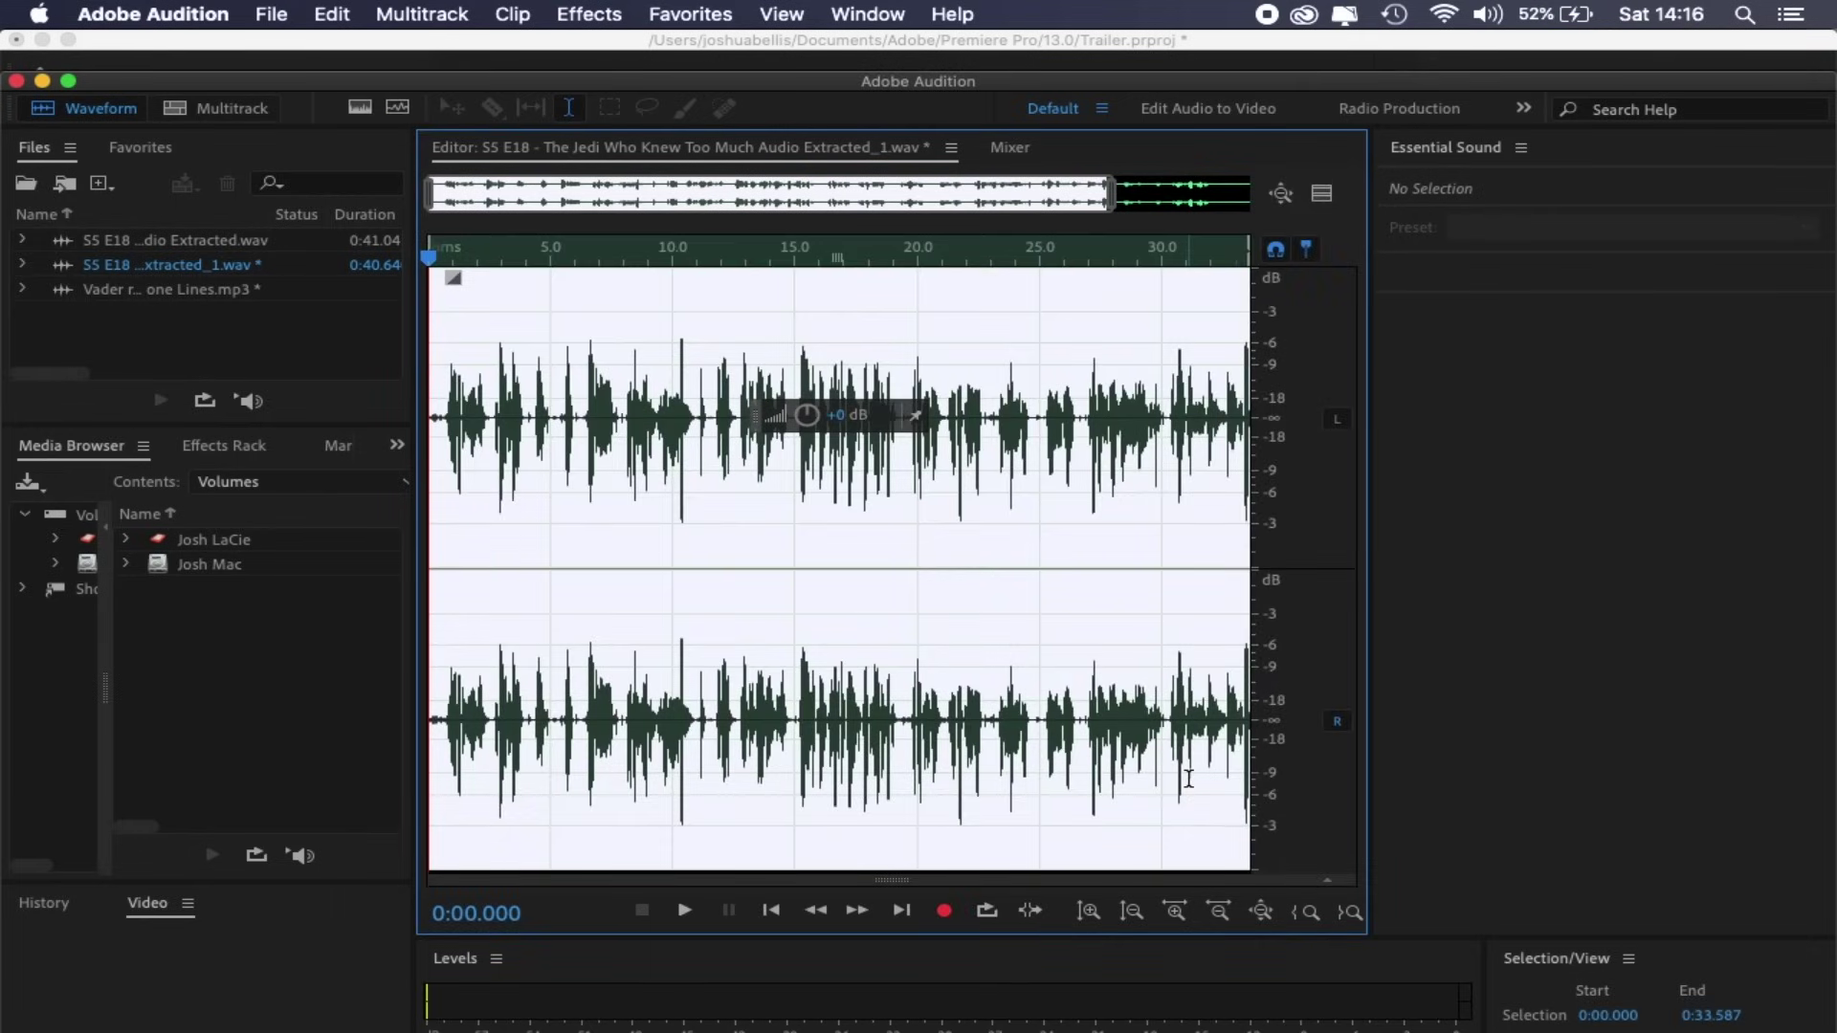
{"action": "left_click", "coordinate": [271, 11]}
Export the cleaned audio to the Desktop as MP3 named 'Temple discussion Acappella'
{"action": "mouse_move", "coordinate": [427, 455]}
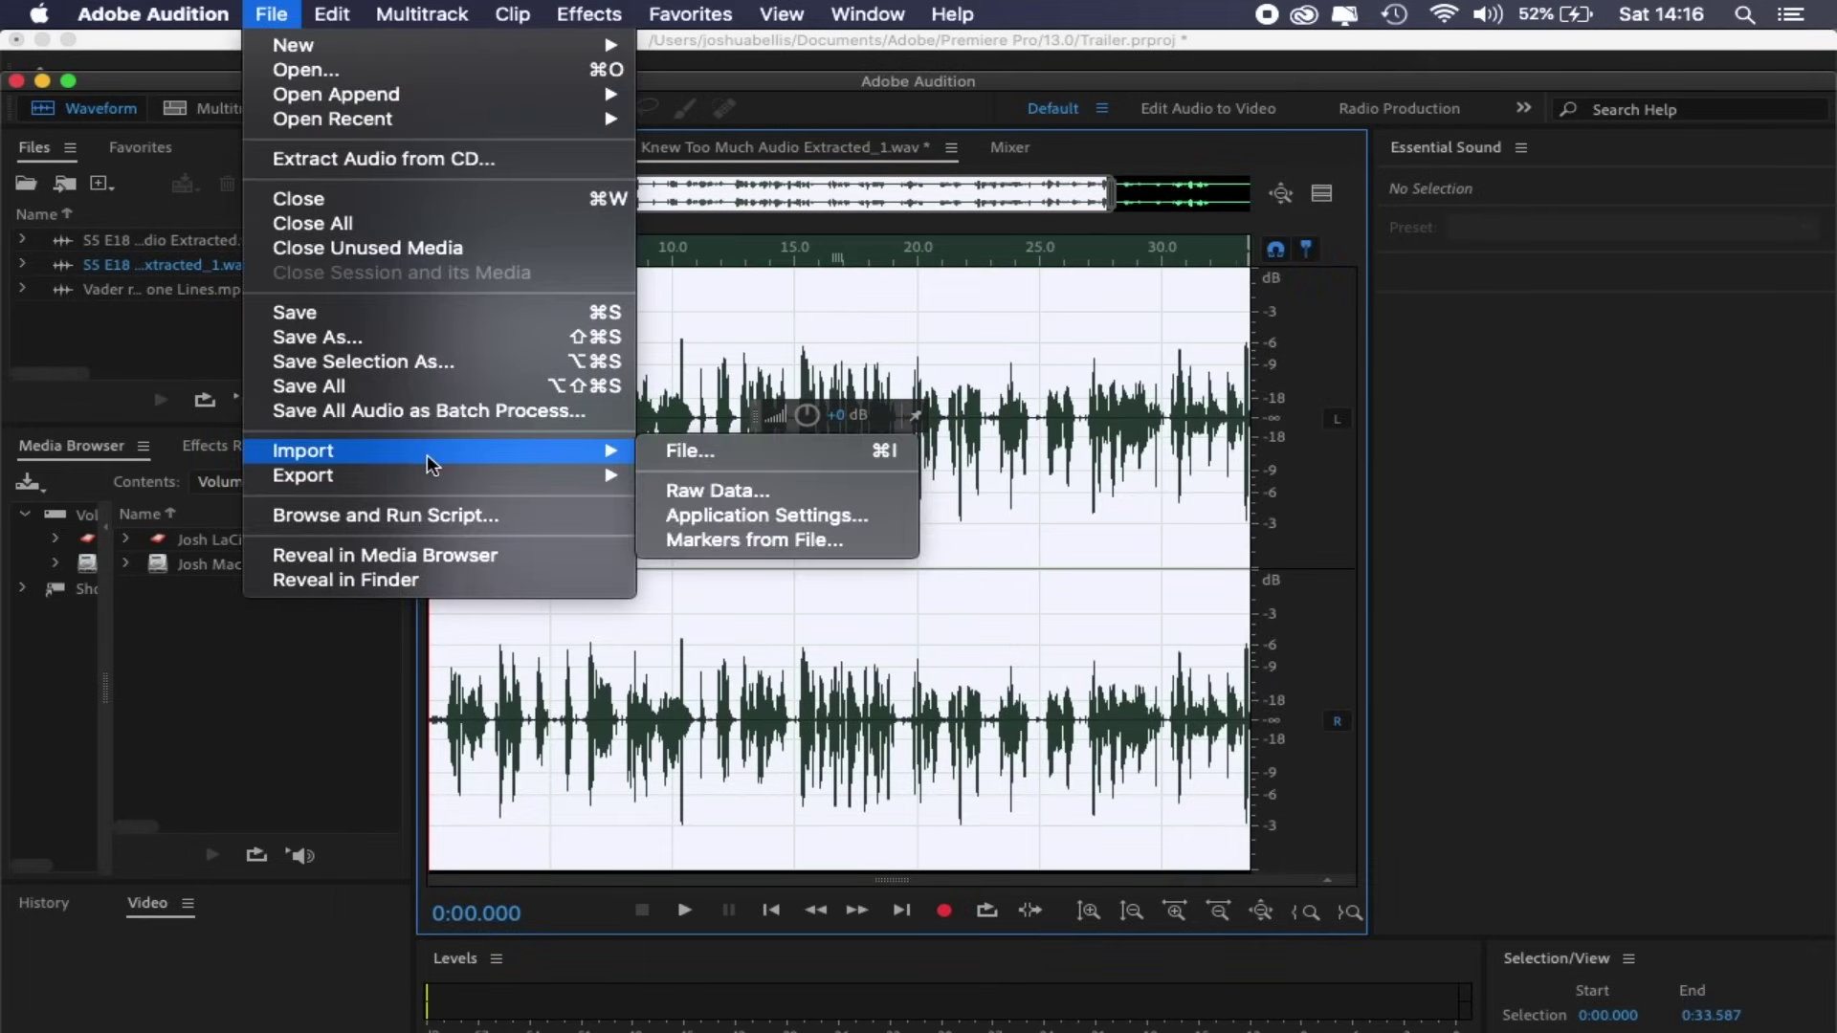
{"action": "mouse_move", "coordinate": [503, 477]}
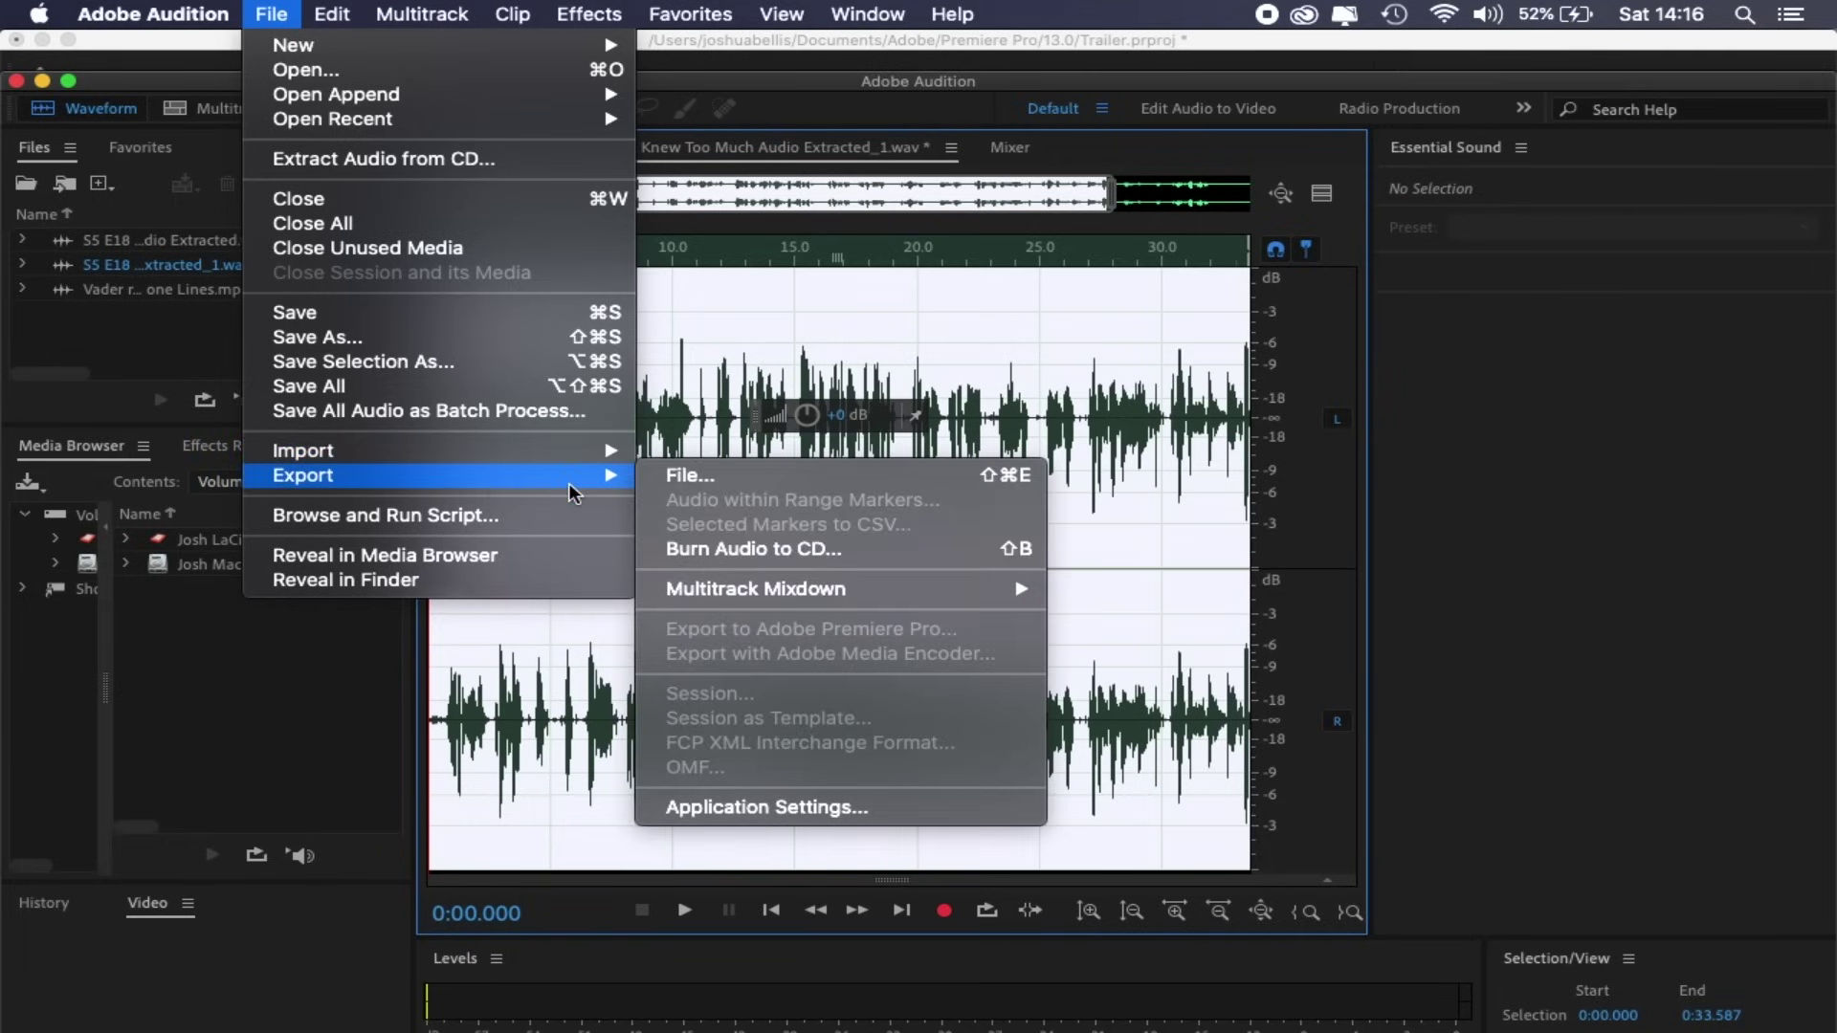
{"action": "left_click", "coordinate": [691, 475]}
{"action": "left_click", "coordinate": [844, 437]}
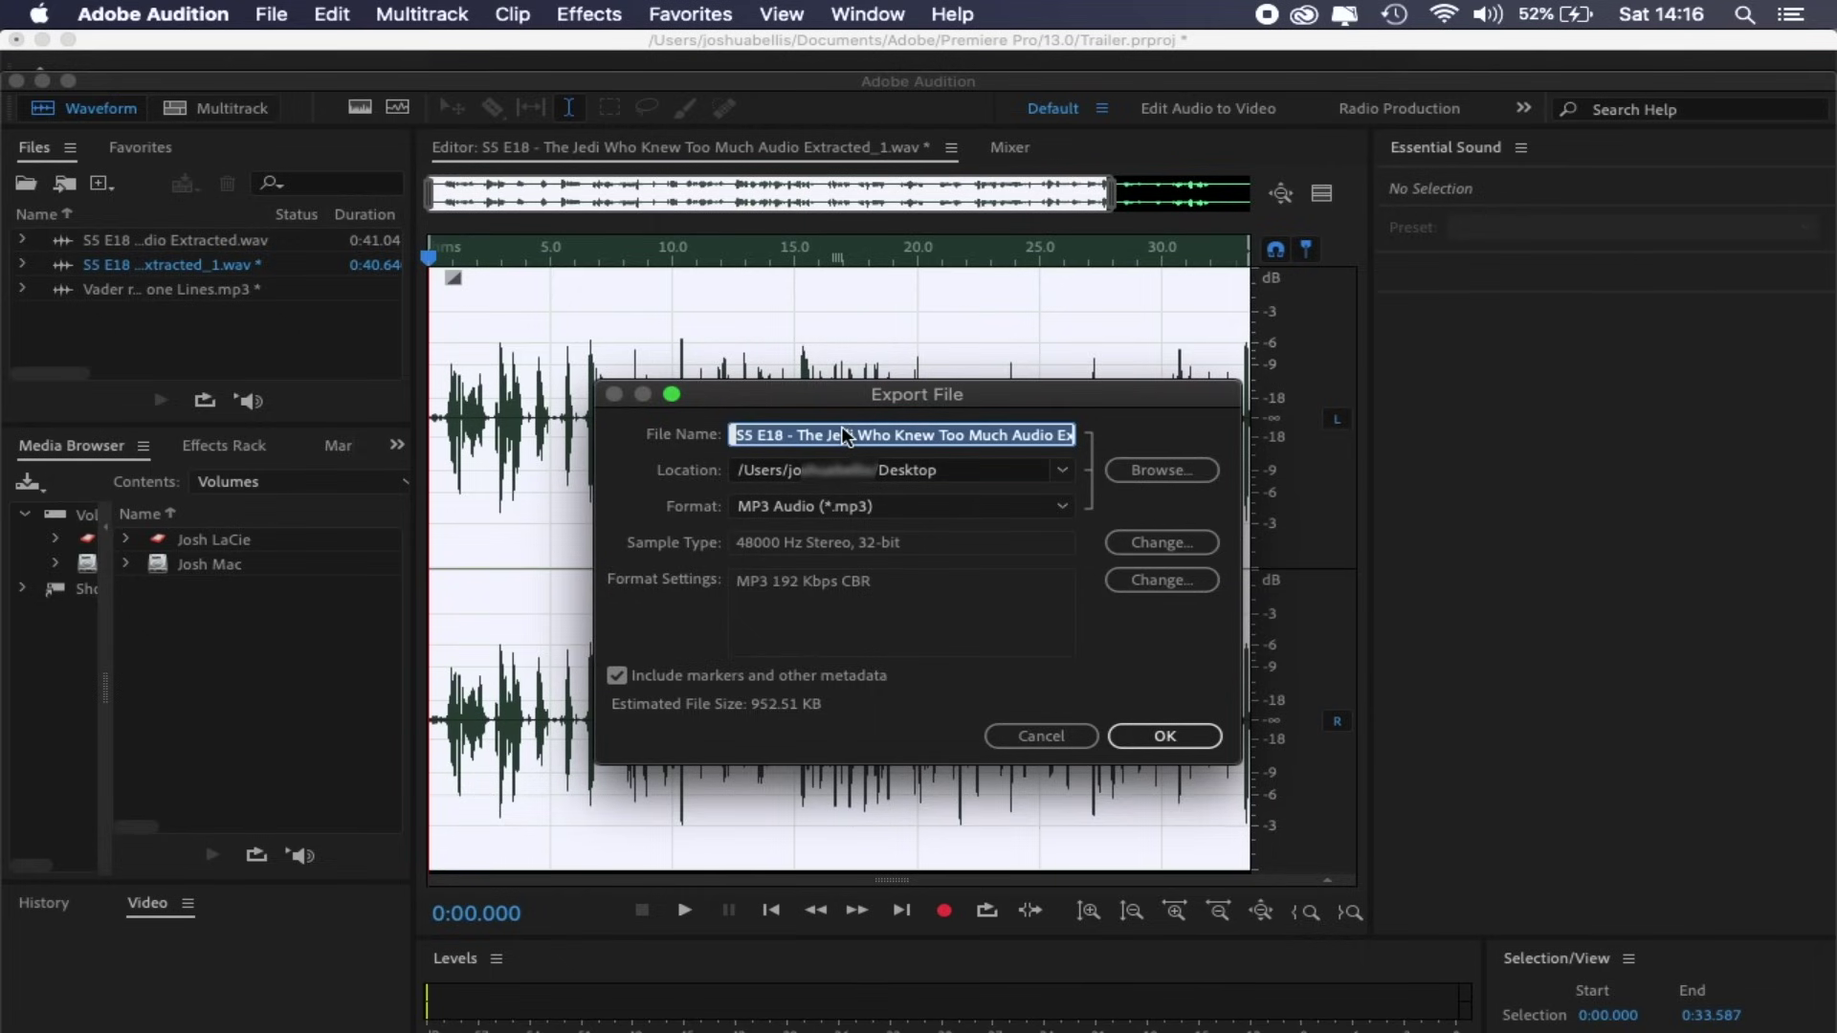
{"action": "type", "text": "Temple discus"}
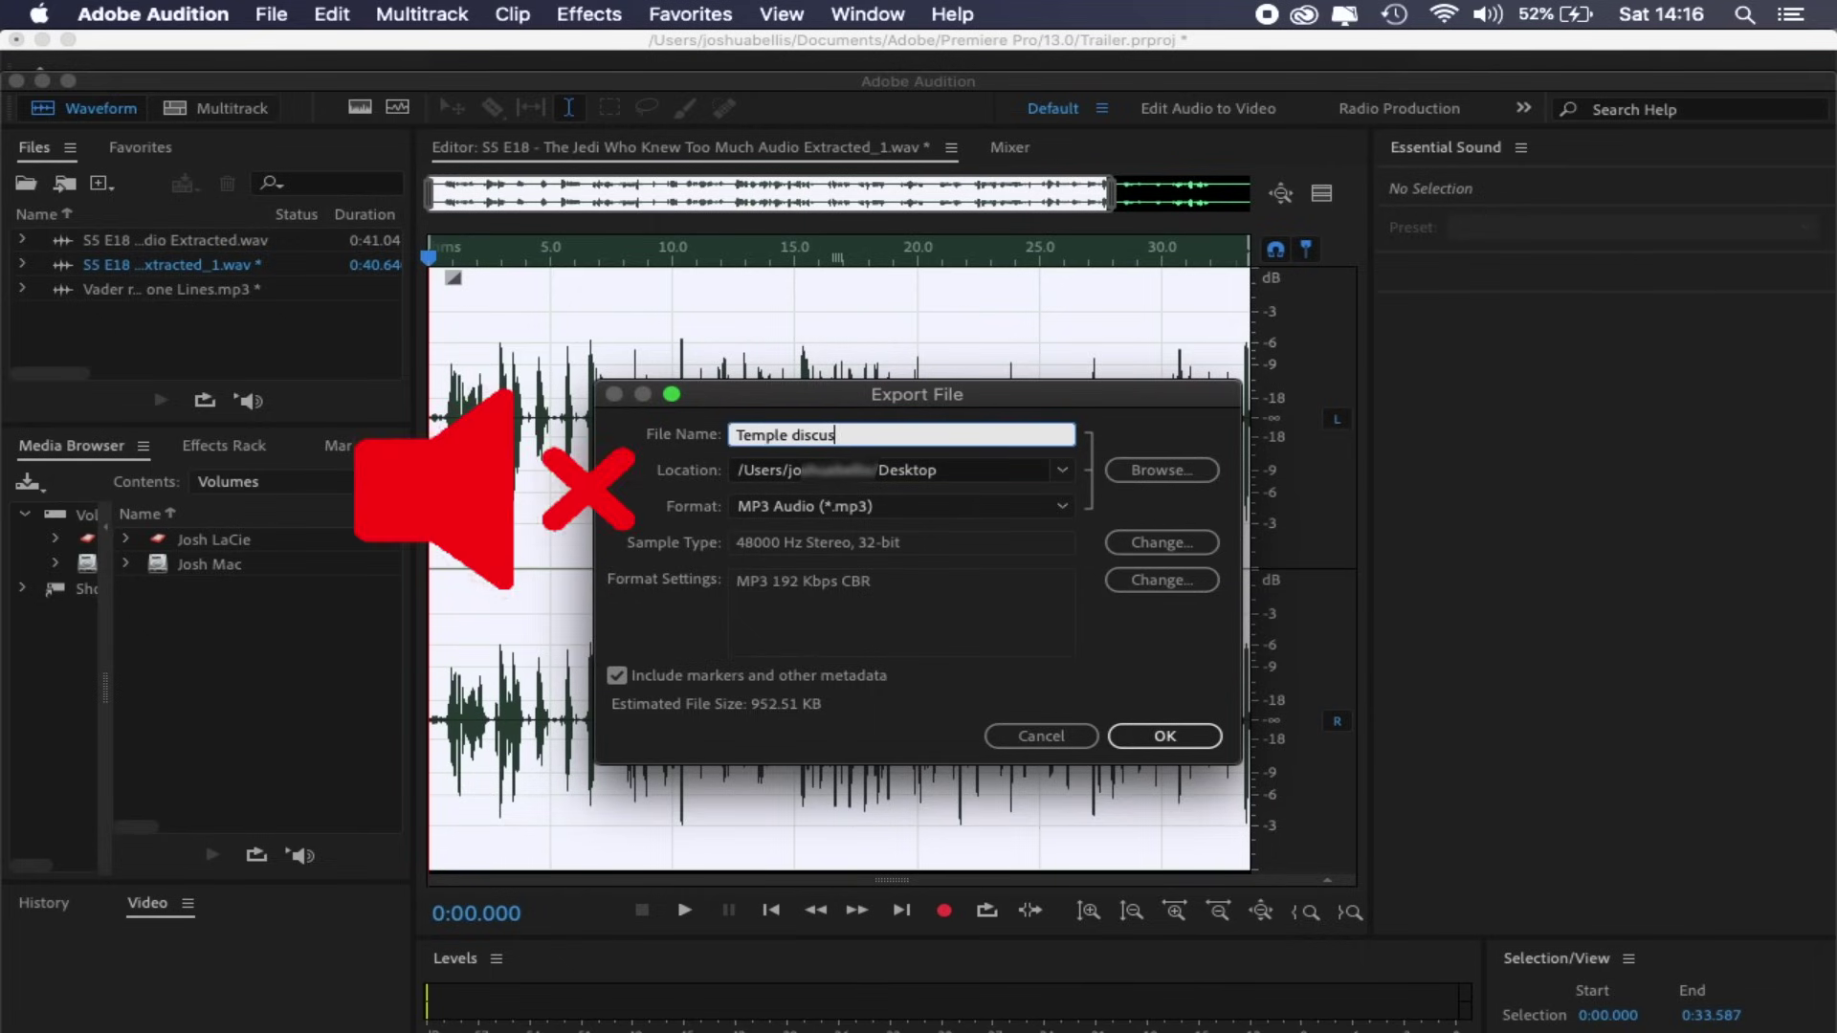
{"action": "type", "text": "sion Acappella"}
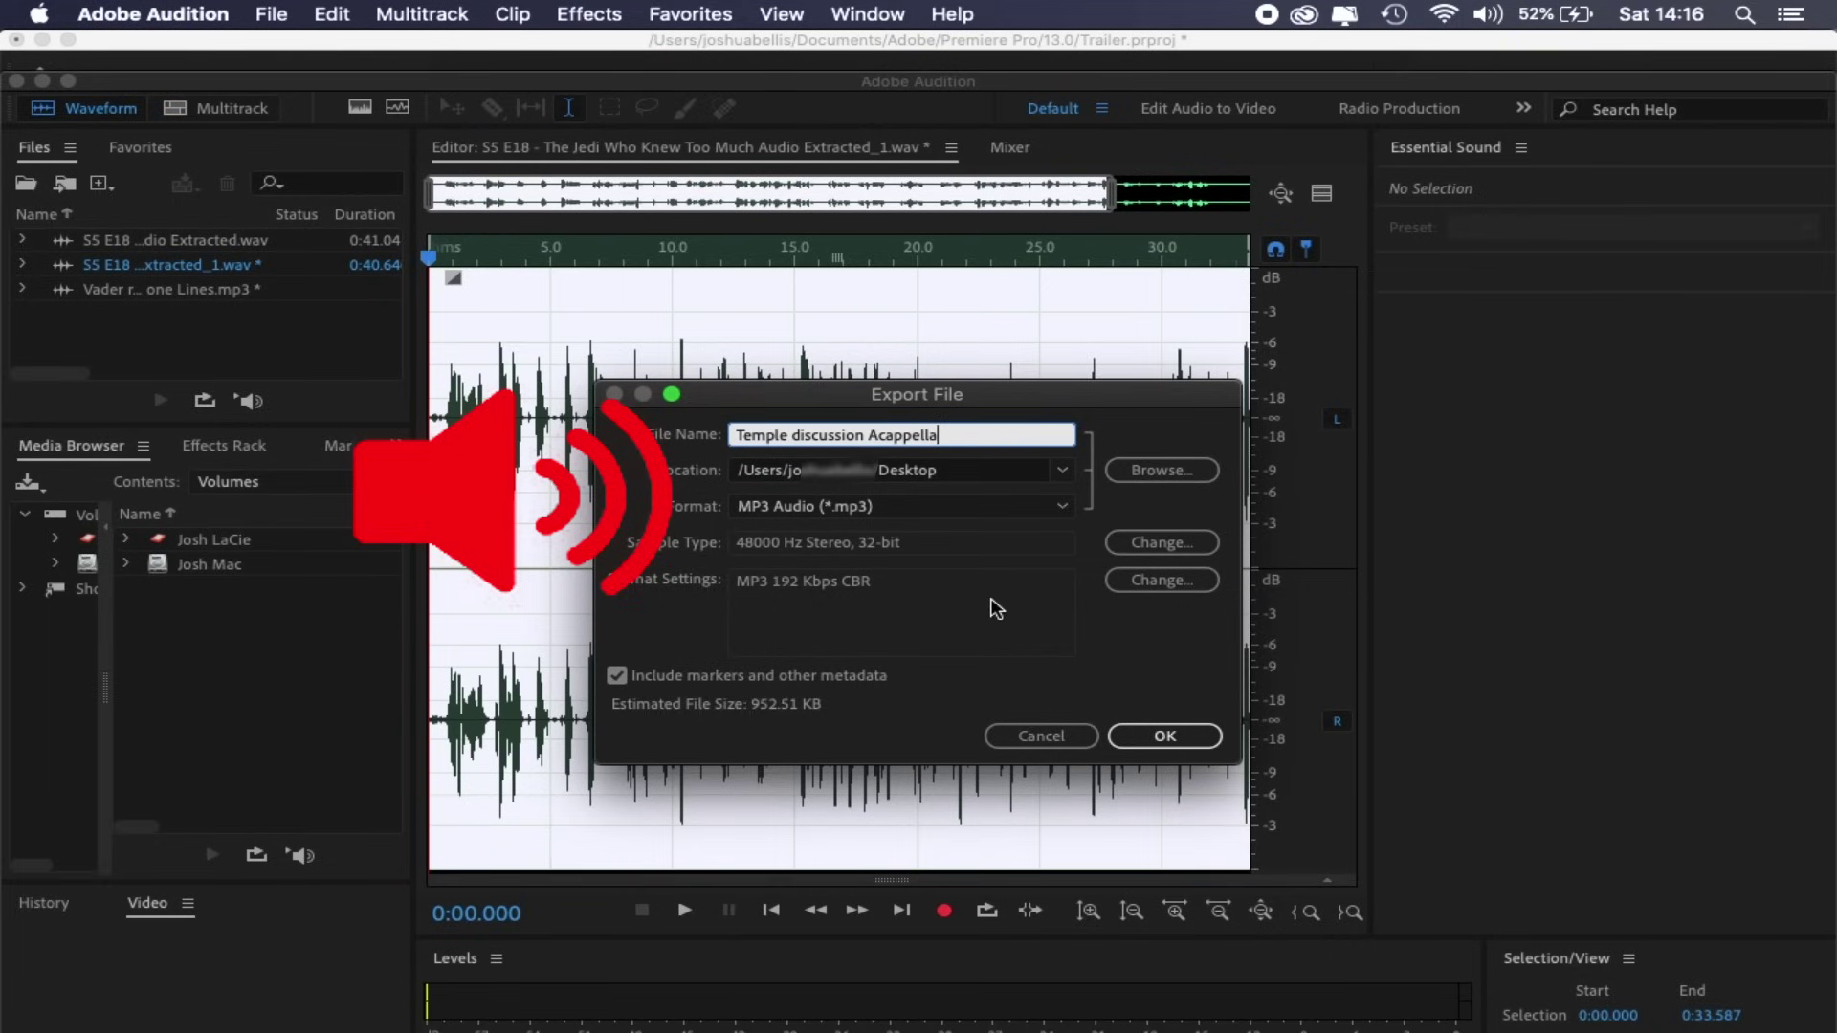
{"action": "left_click", "coordinate": [1158, 739]}
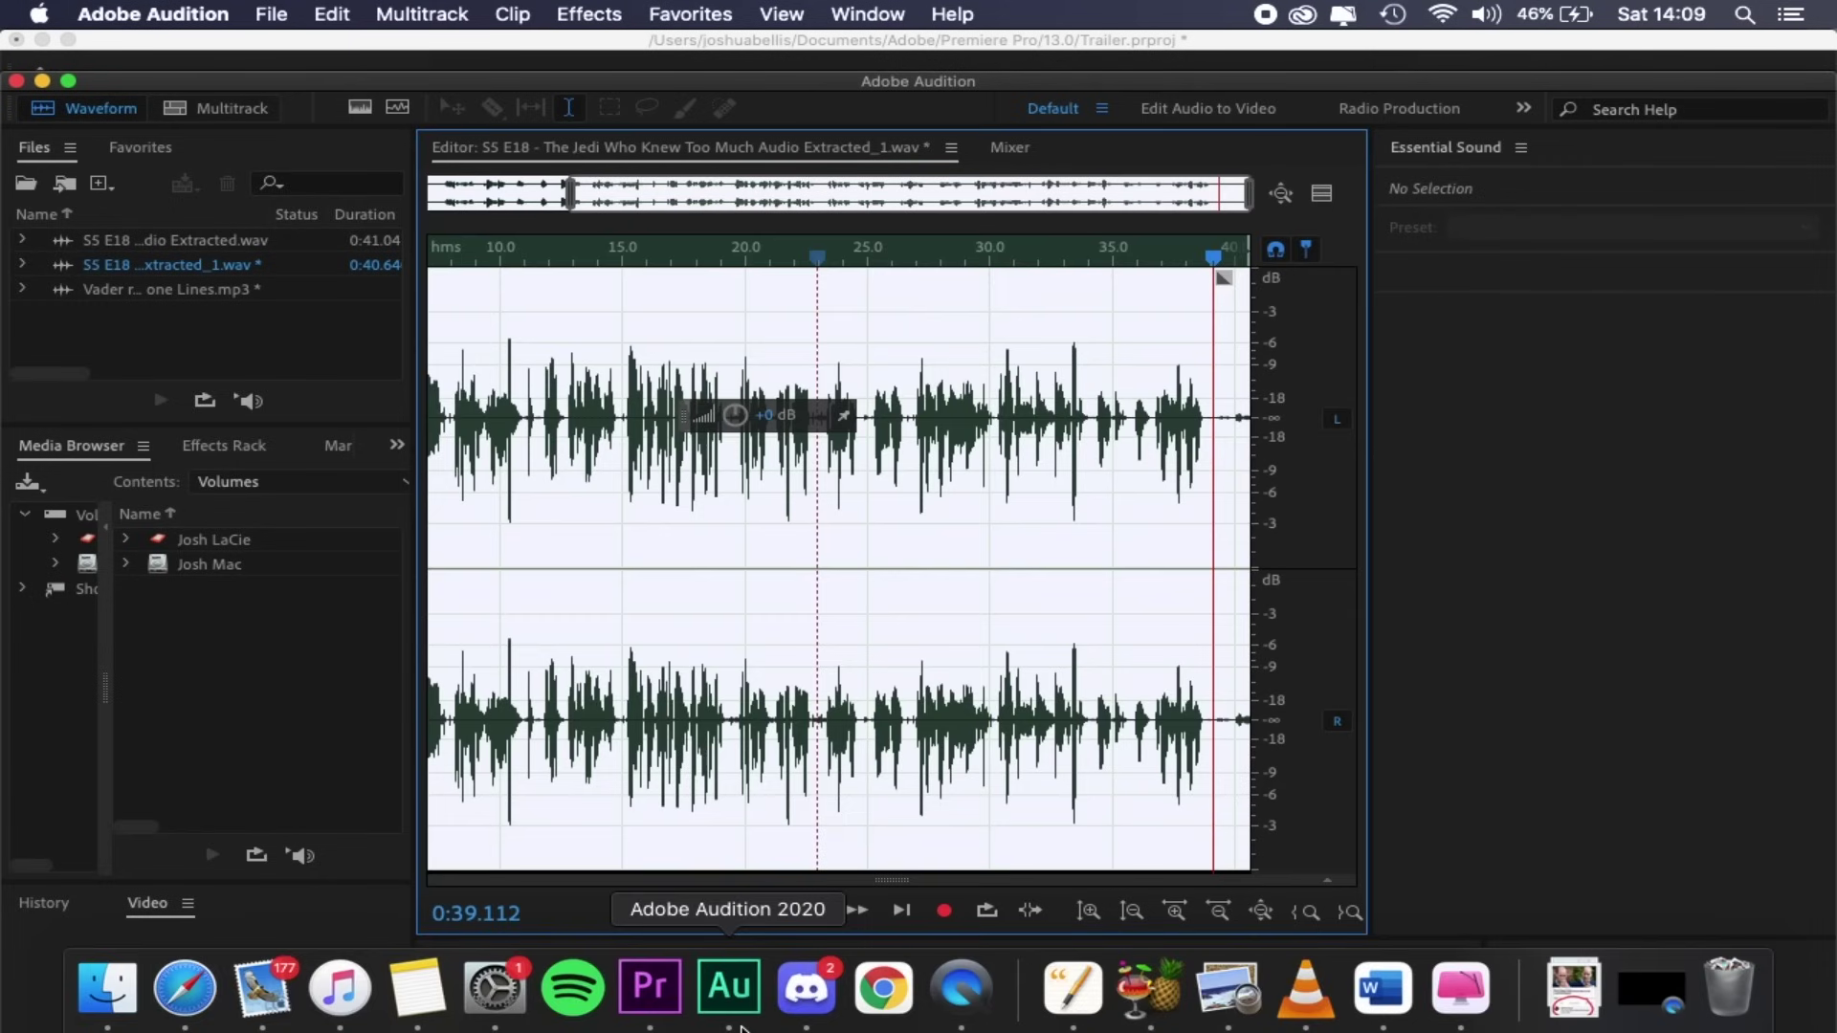
Switch back to Premiere Pro to see the processed extracted WAV on Audio 1
{"action": "left_click", "coordinate": [650, 988]}
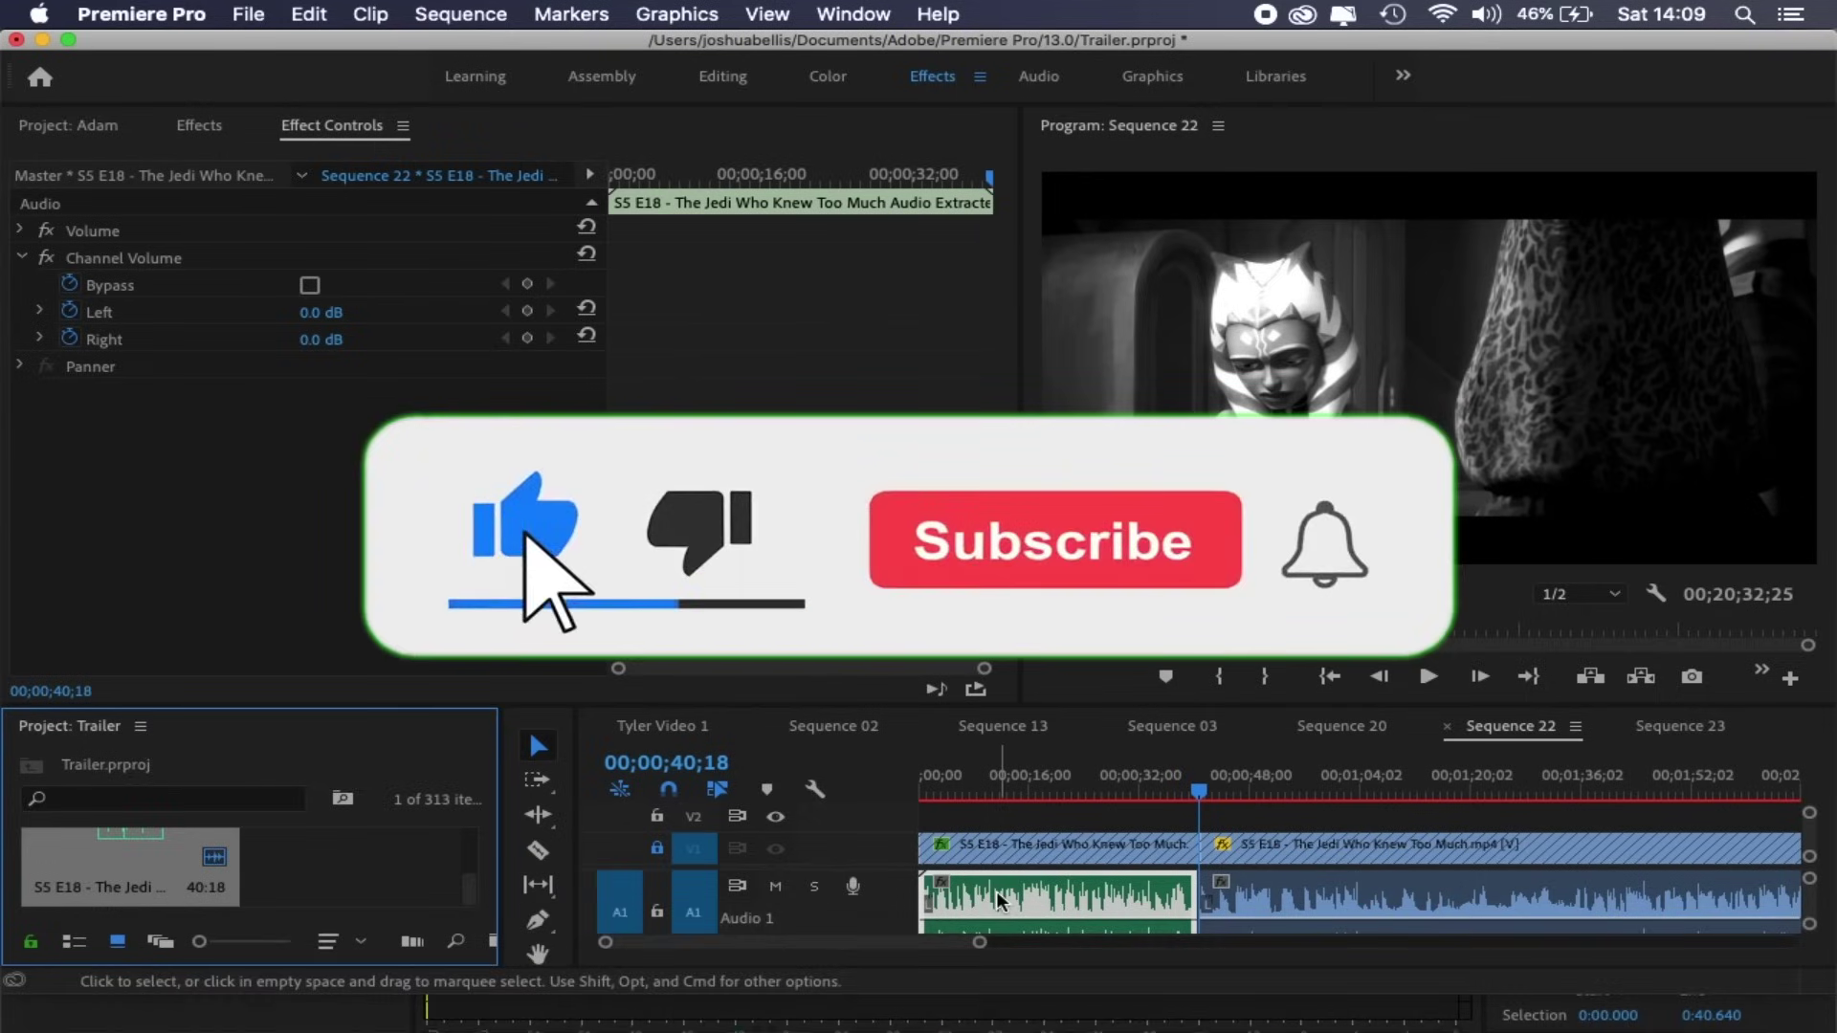